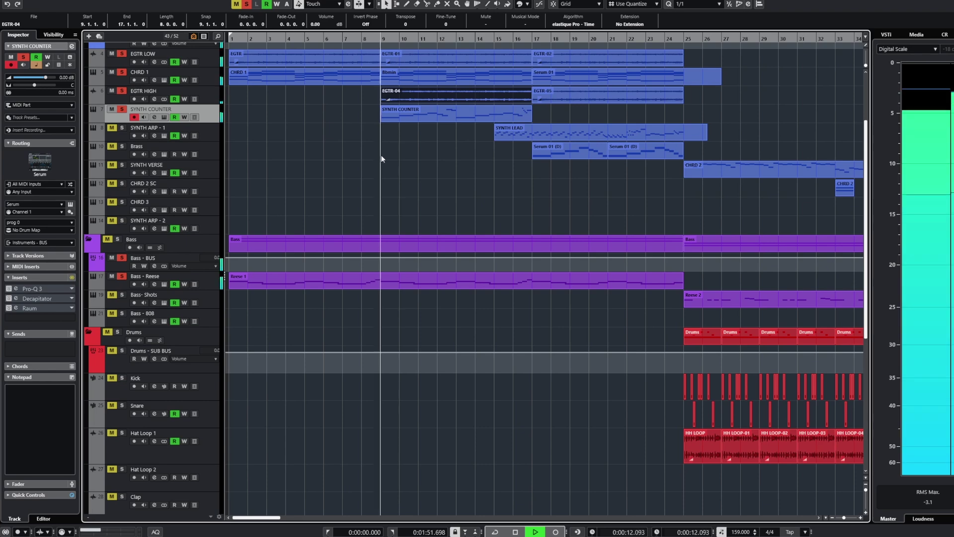
Enable the Pro-Q 3, Decapitator and Raum inserts on the SYNTH COUNTER track, review their settings and close the plug-in editors
left_click(14, 289)
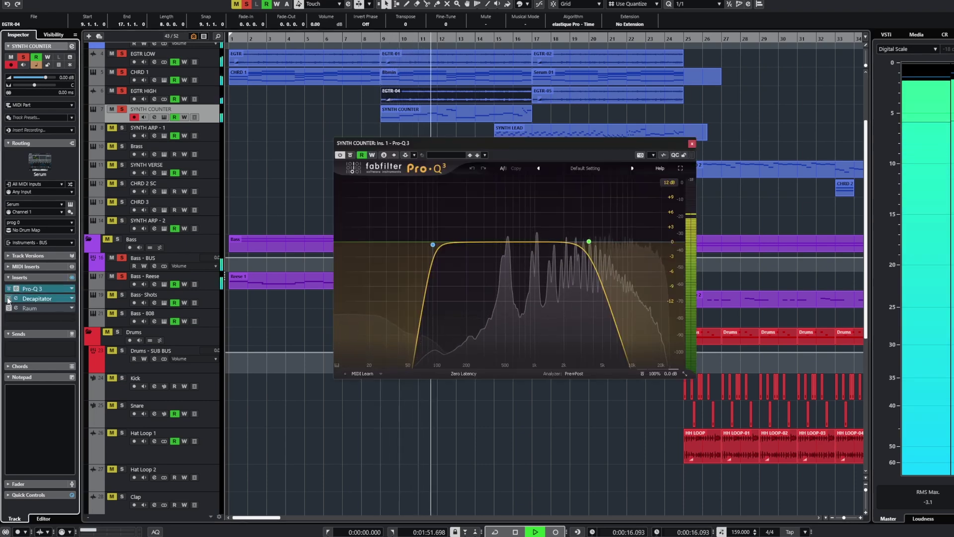
left_click(9, 299)
left_click(9, 309)
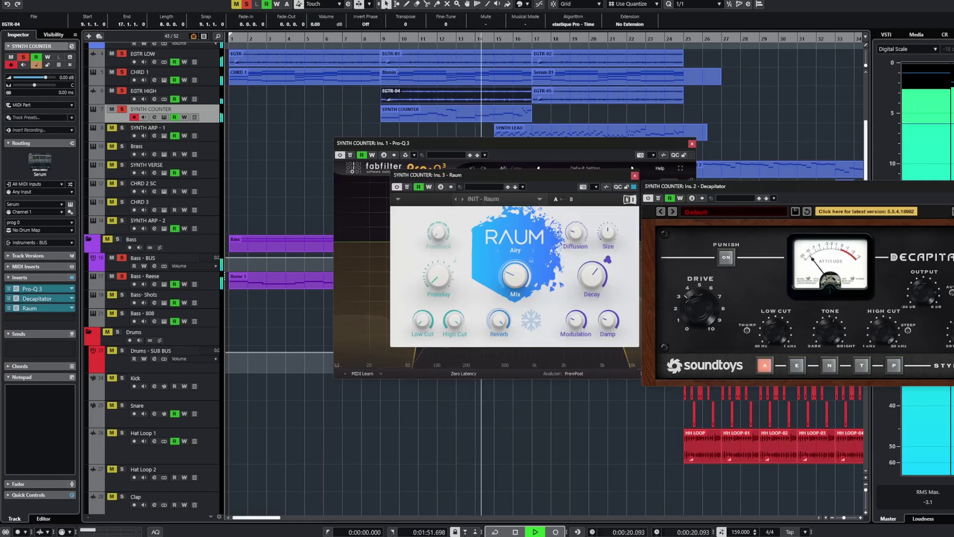
left_click(953, 186)
left_click(635, 175)
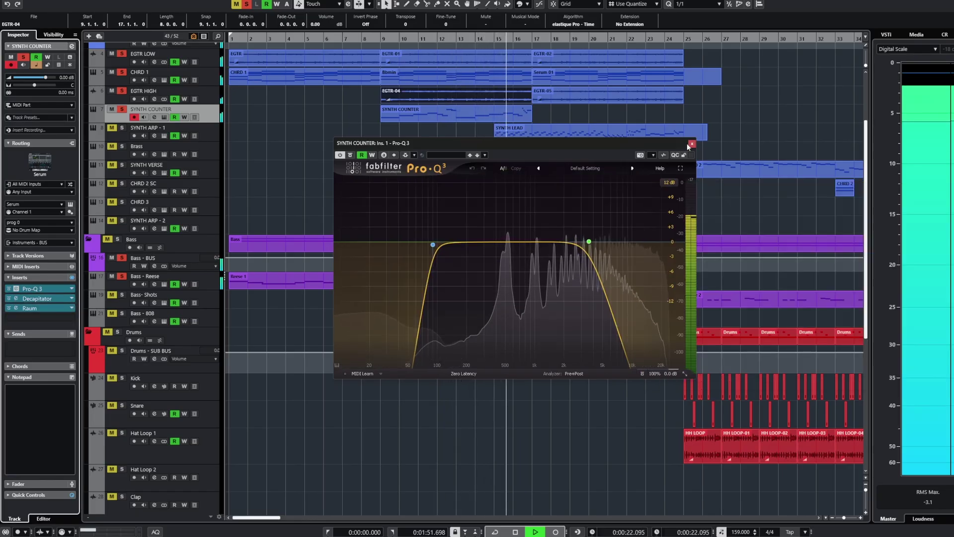
left_click(691, 144)
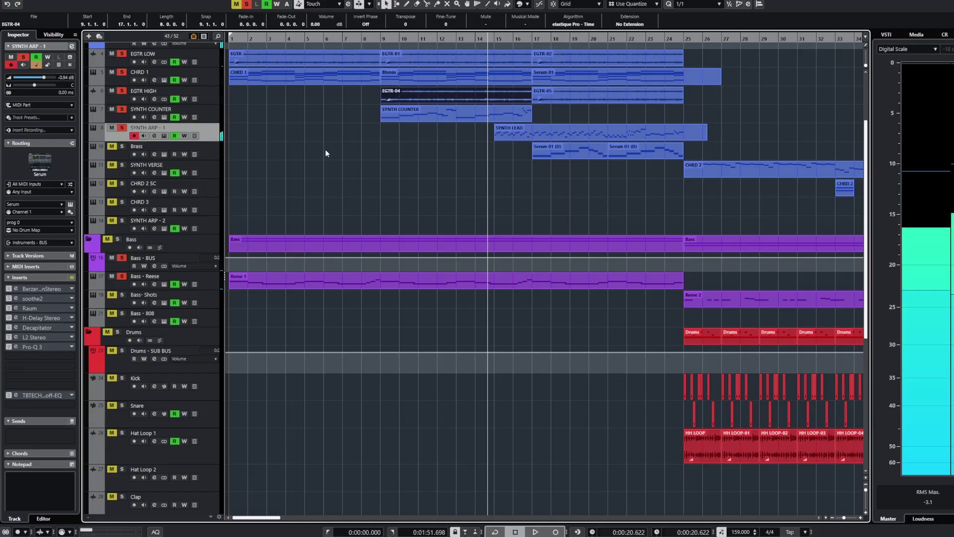
Enable the Berzerk Distortion, soothe2, Raum, H-Delay and Decapitator inserts on the SYNTH ARP - 1 track, reviewing their editors
left_click(16, 290)
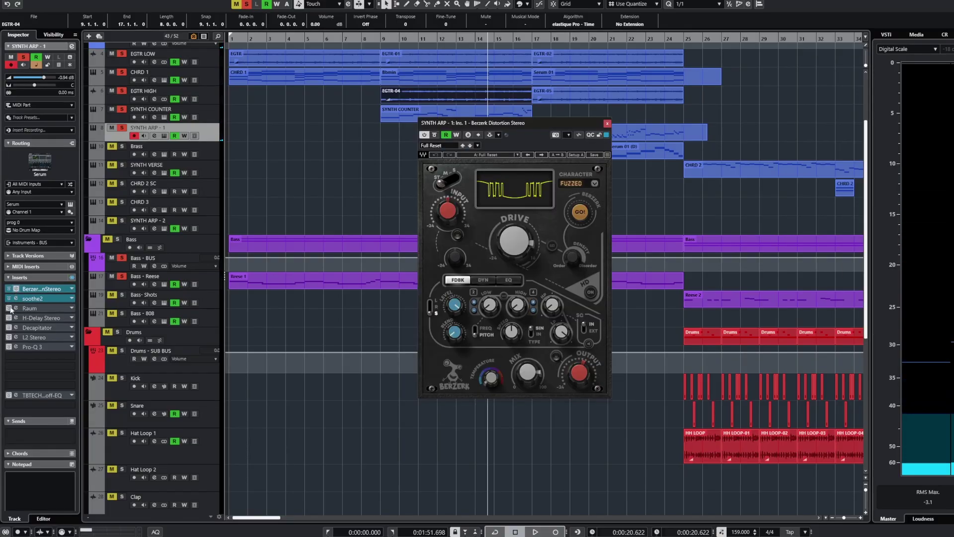
left_click(10, 309)
left_click(16, 309)
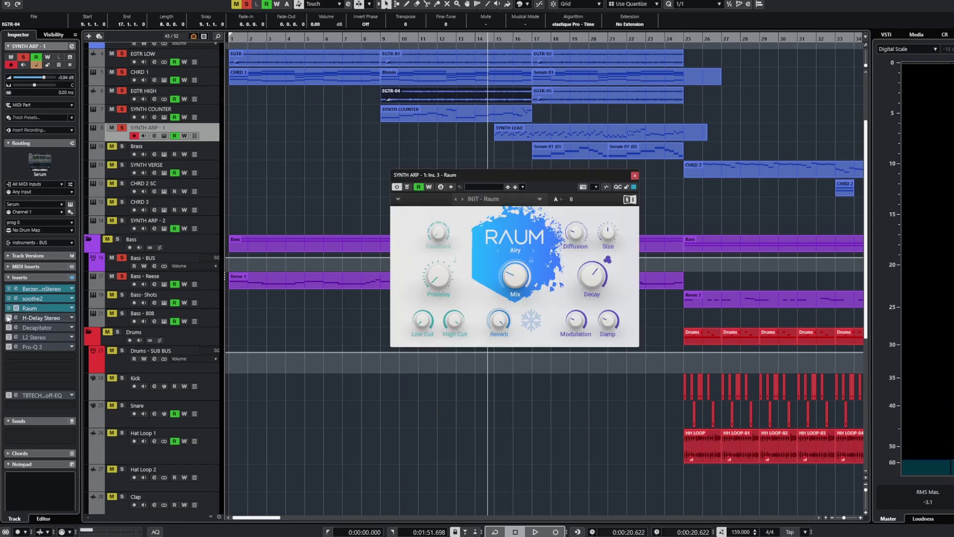
left_click(16, 318)
left_click(16, 328)
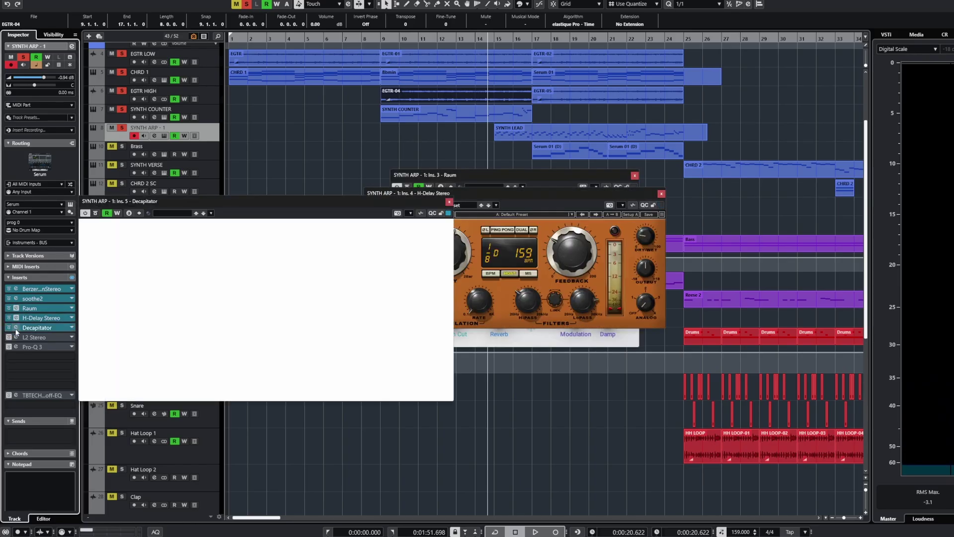
Enable SYNTH ARP - 1's L2 Stereo, Pro-Q 3 and TBTECH EQ inserts and close all of its plug-in editors
left_click(15, 328)
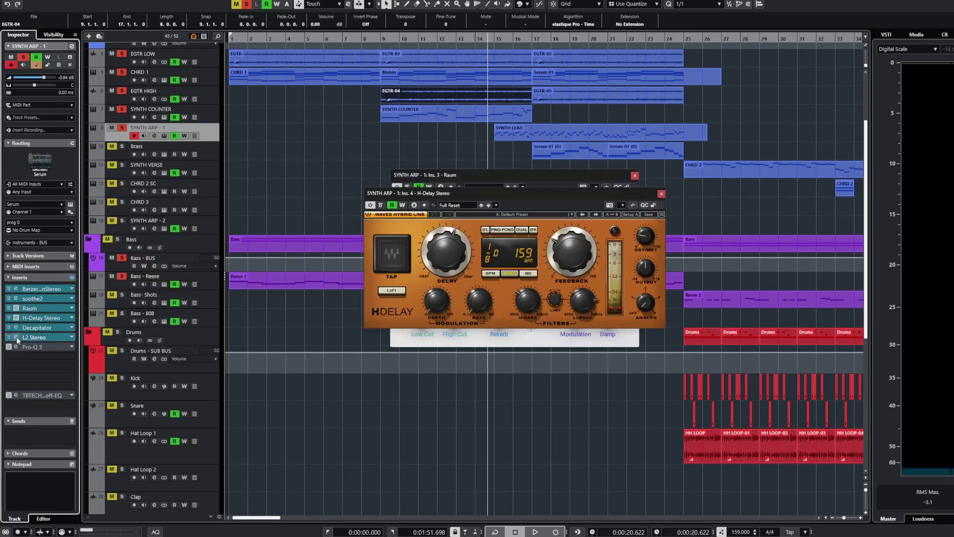
left_click(16, 337)
left_click(17, 338)
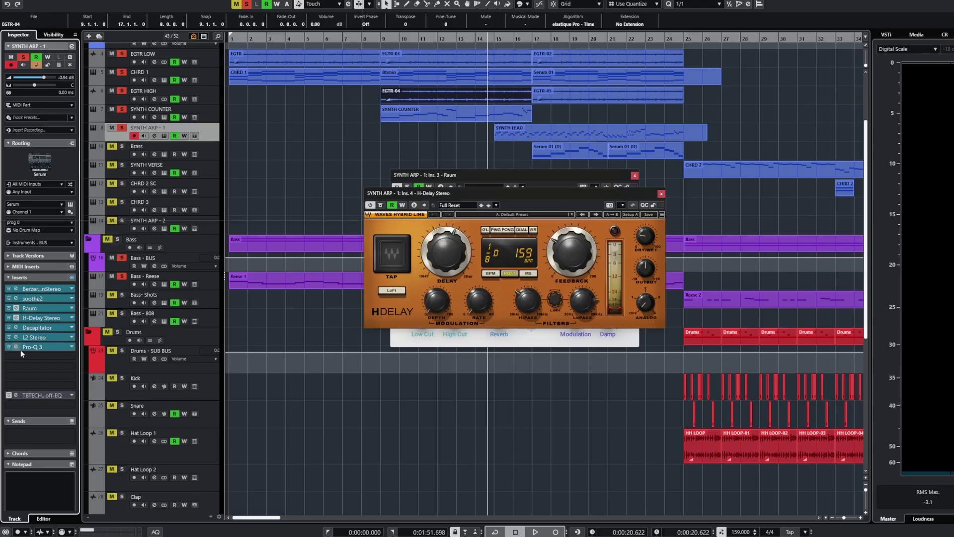
left_click(20, 347)
left_click(20, 346)
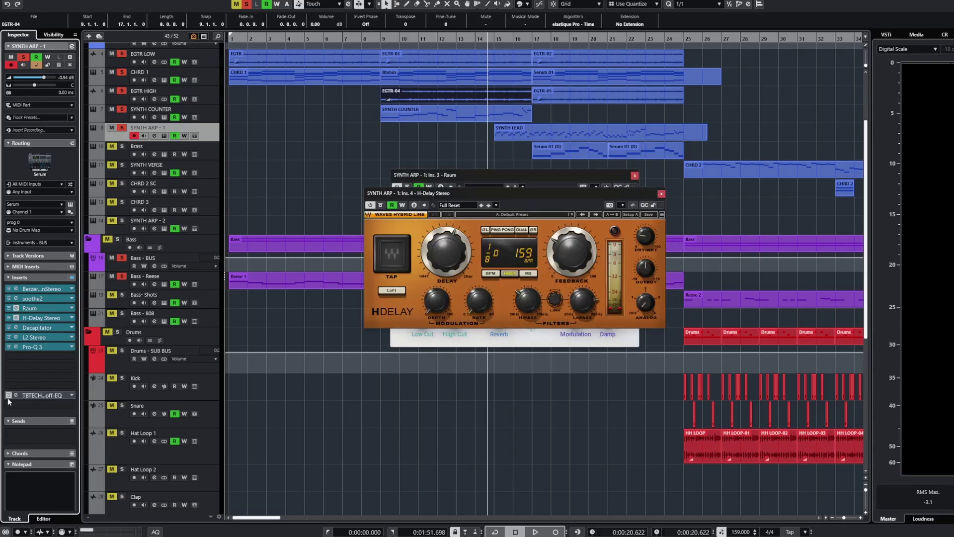
left_click(660, 194)
left_click(635, 176)
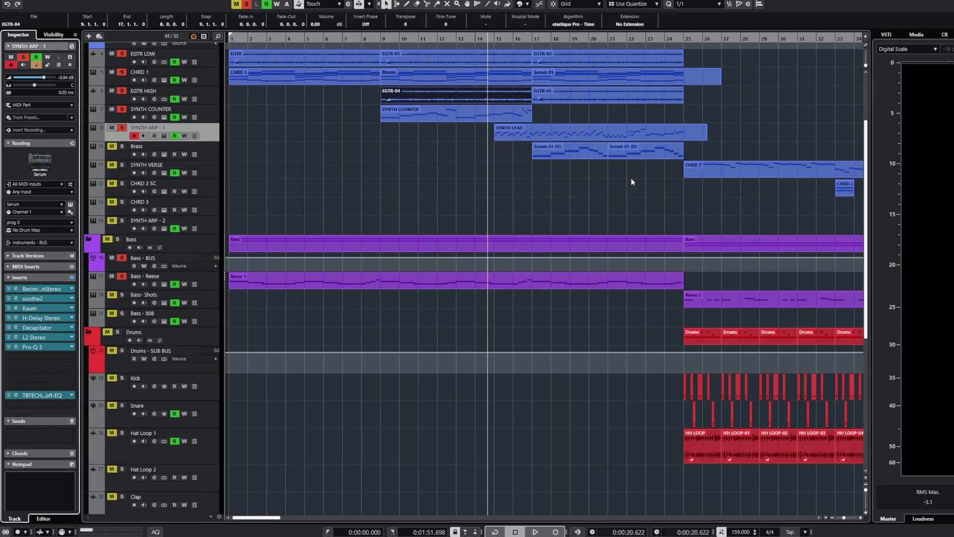
left_click(16, 395)
Play the arrangement from just before bar 17 to the end of the intro to hear the Brass part
key("space")
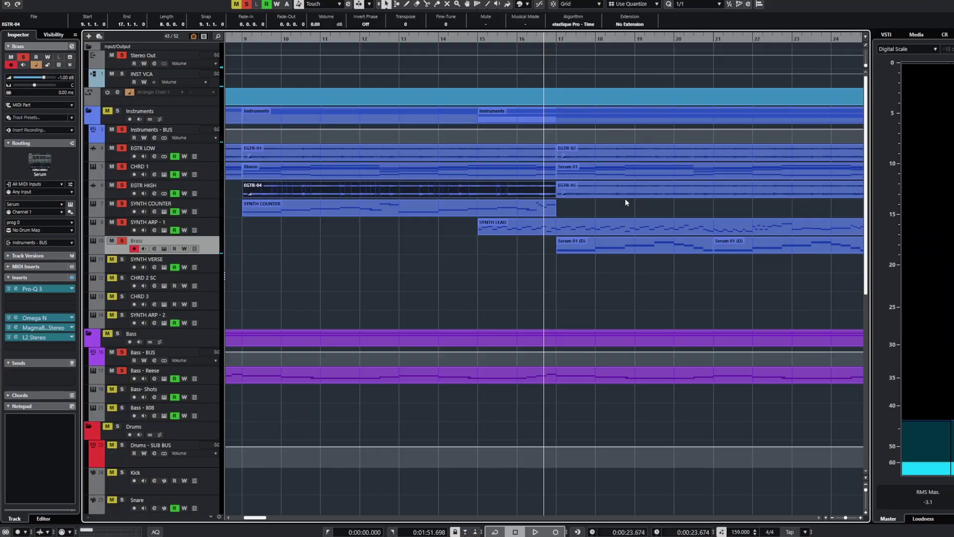
key("space")
key("g")
key("g")
key("g")
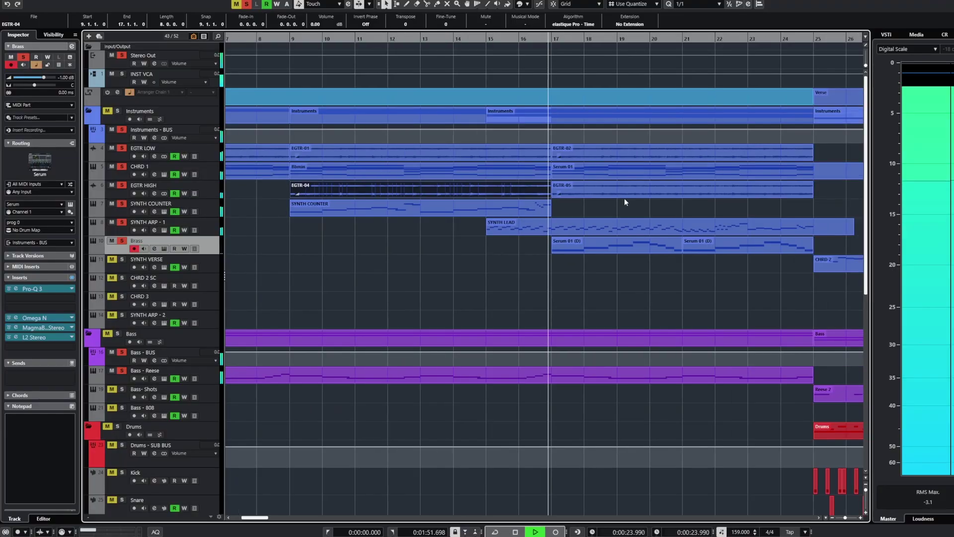
key("g")
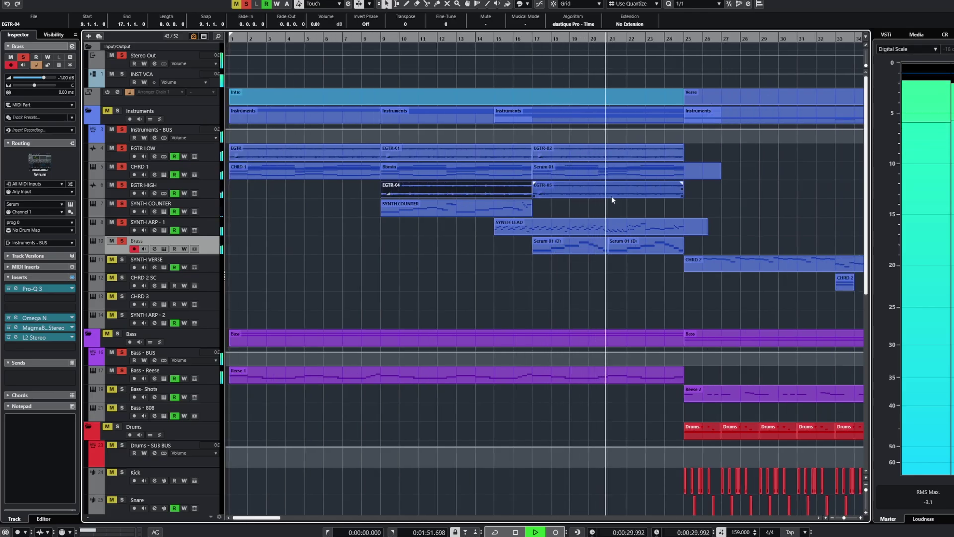
key("g")
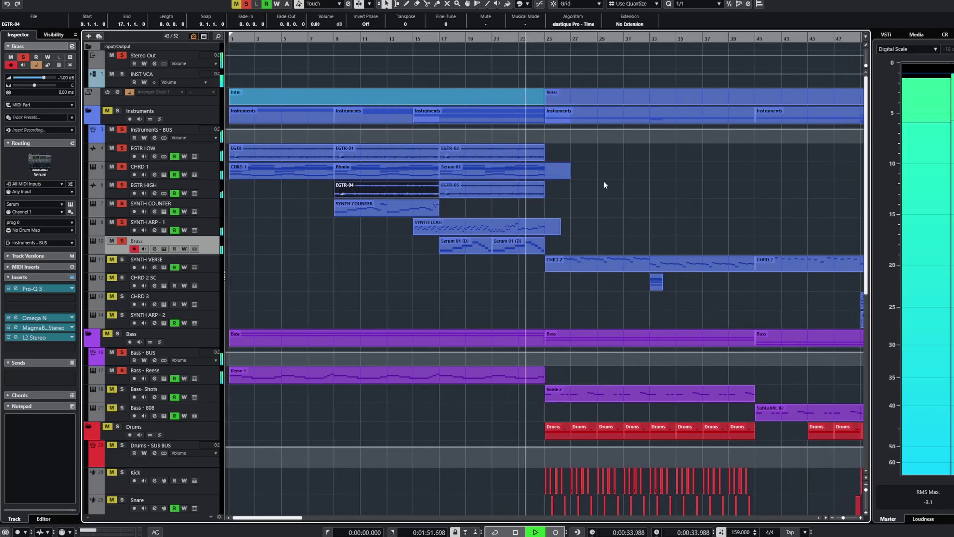
Solo the drum tracks together with the Bass- Shots track and play them around bar 25
scroll(603, 181, "down", 3)
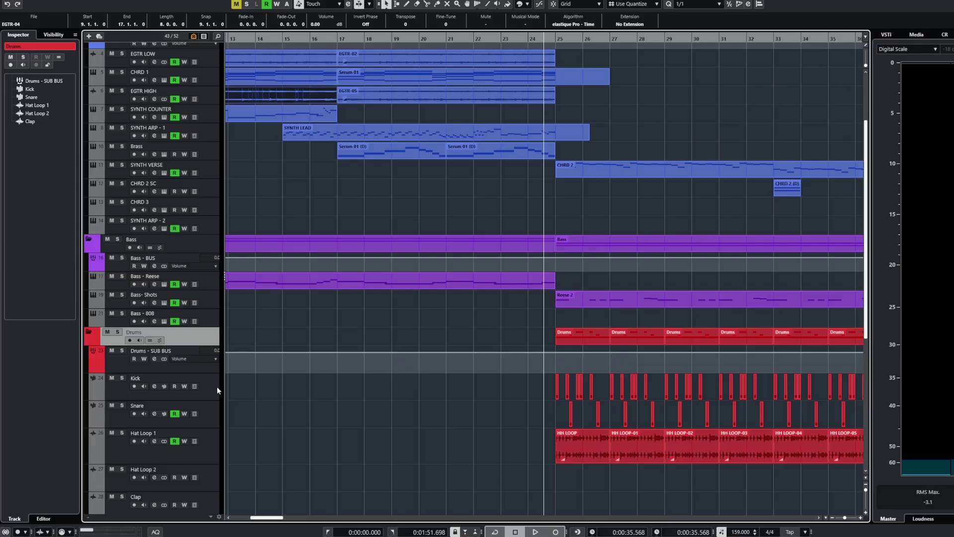
left_click(256, 385)
scroll(257, 384, "down", 3)
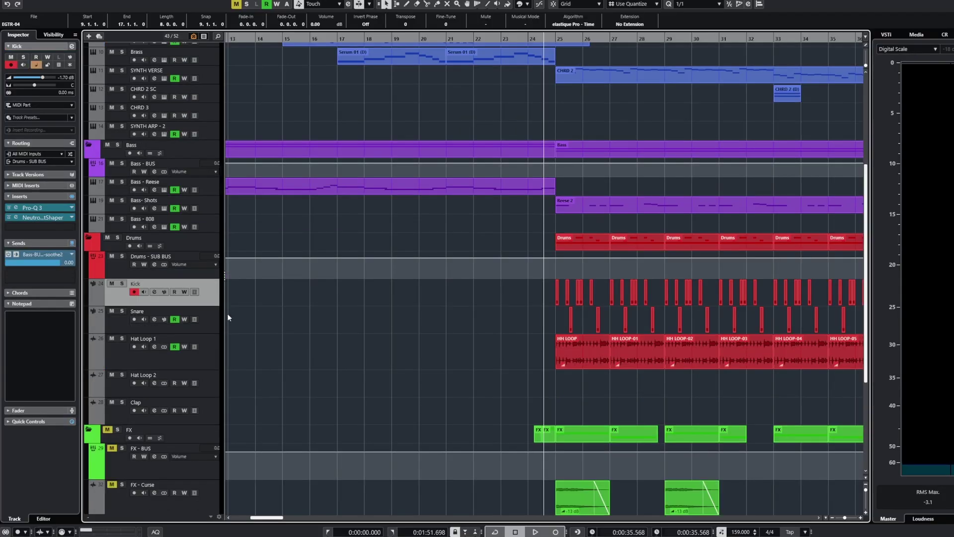
key("g")
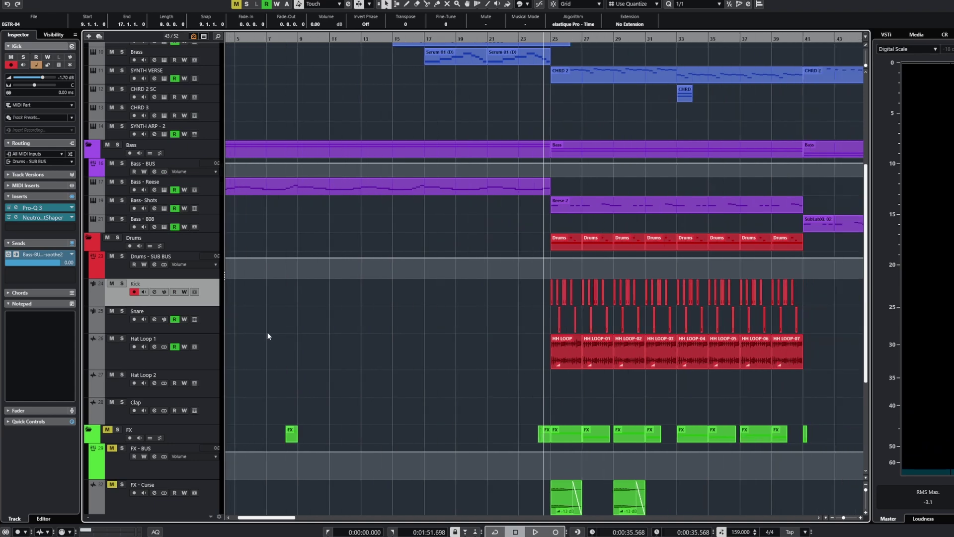
left_click(212, 277)
key("s")
key("space")
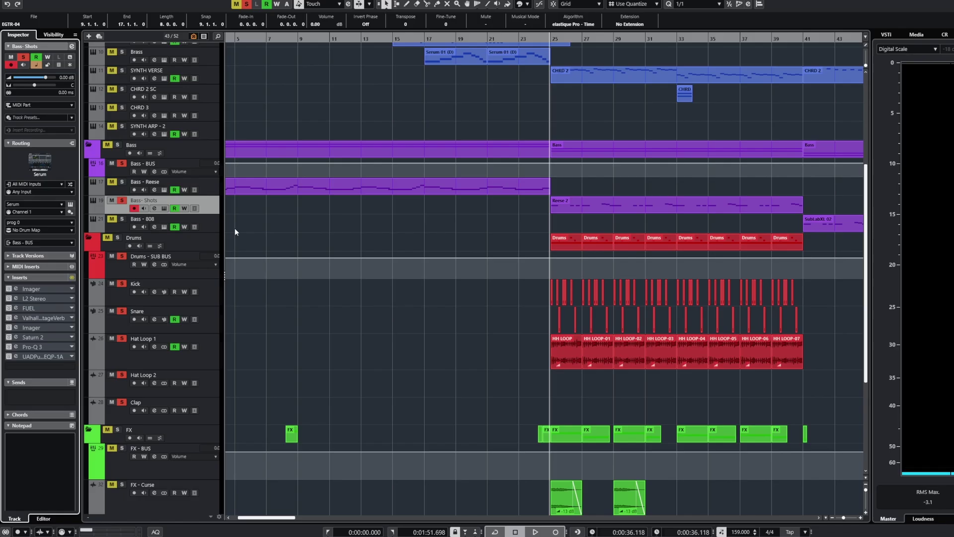
Enable the first Imager, L2 Stereo and FUEL inserts on the Bass- Shots track, review their settings and close the editors
key("g")
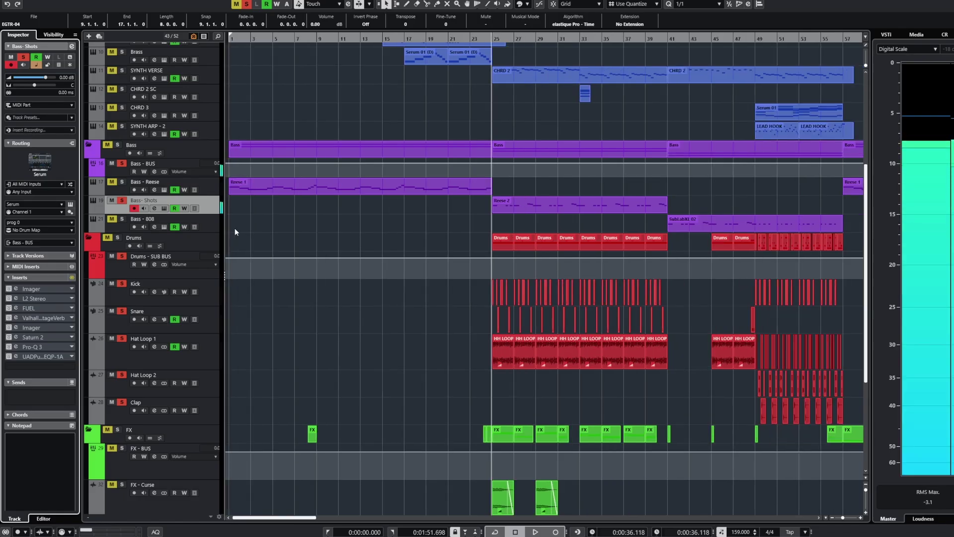
left_click(16, 289)
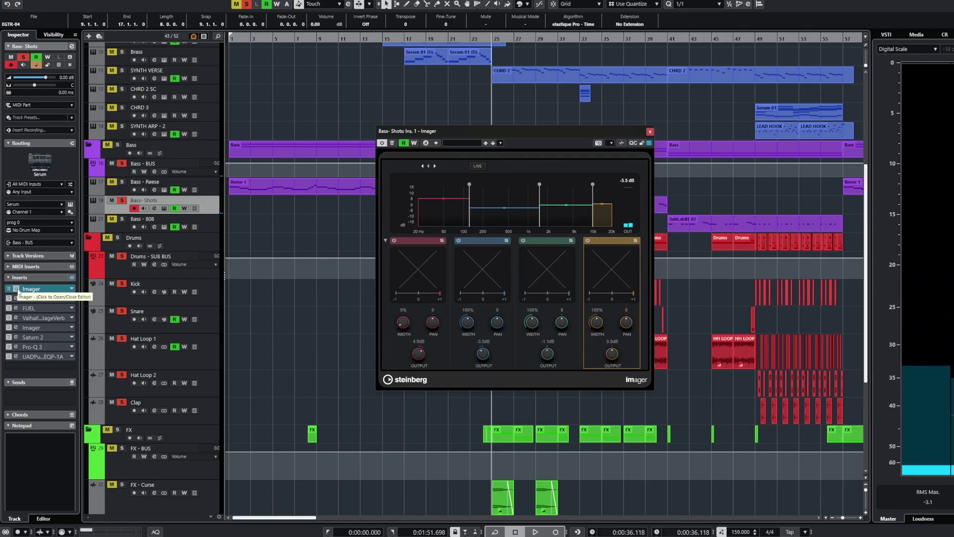
left_click(16, 298)
left_click(16, 299)
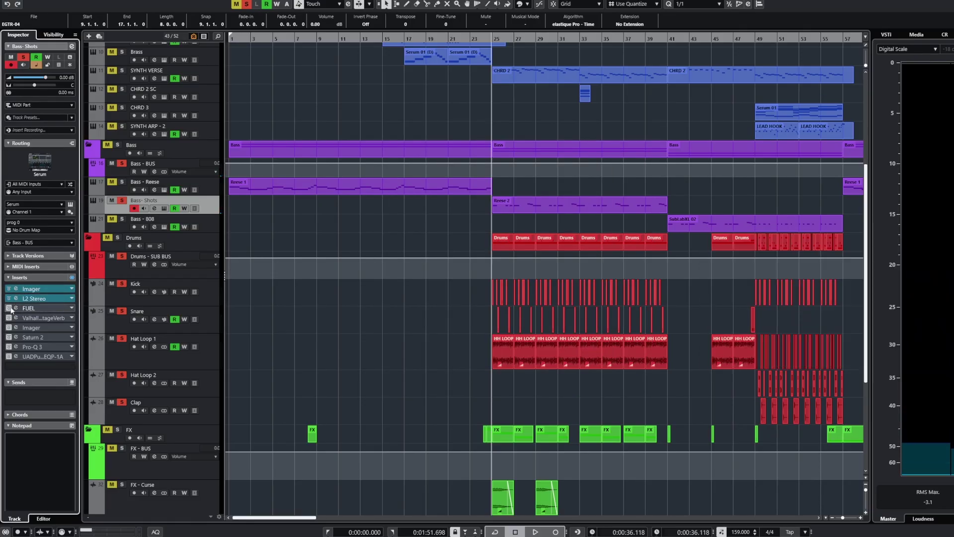
left_click(18, 309)
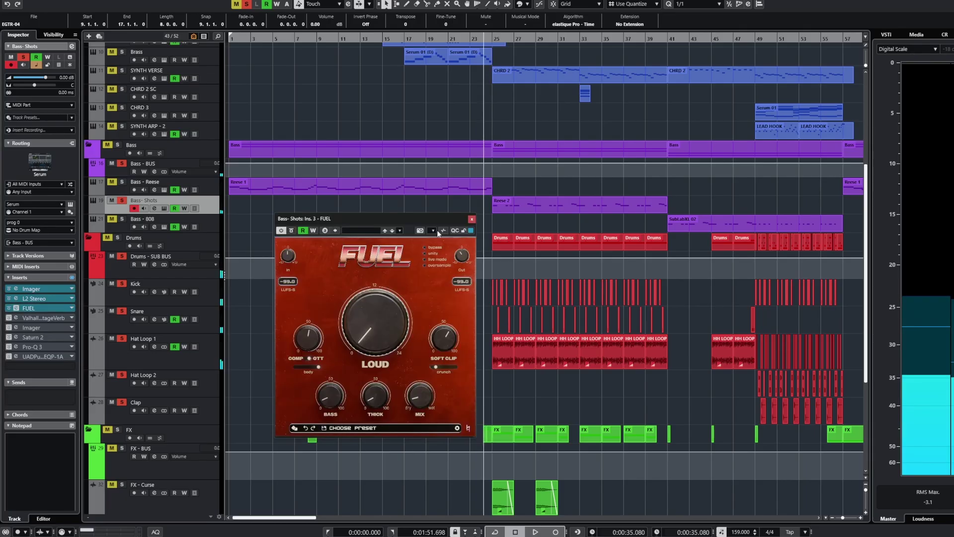
left_click_drag(447, 218, 465, 170)
left_click(489, 171)
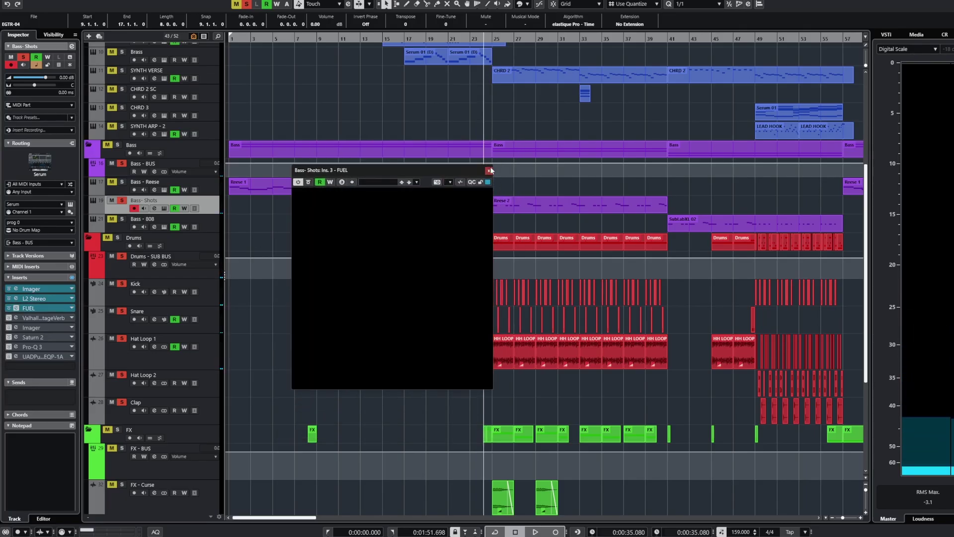
Enable ValhallaVintageVerb on the Bass- Shots track, move its editor clear of the track's clip, and listen to the reverb
left_click(16, 318)
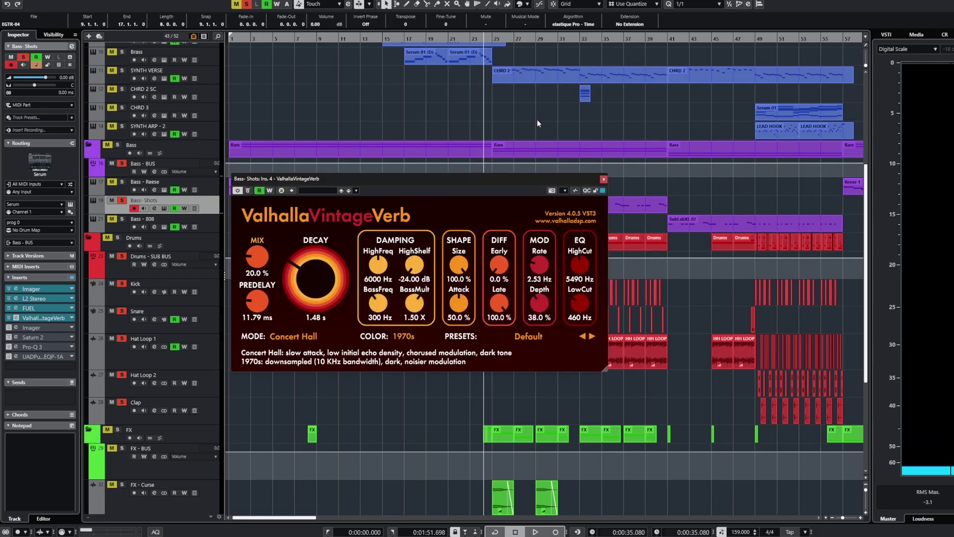
left_click_drag(534, 181, 483, 195)
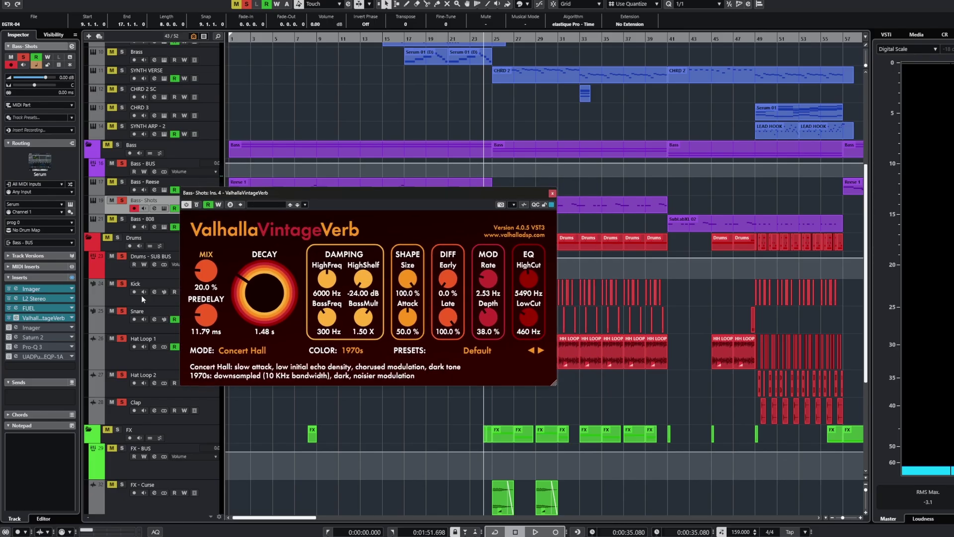
left_click_drag(361, 198, 342, 228)
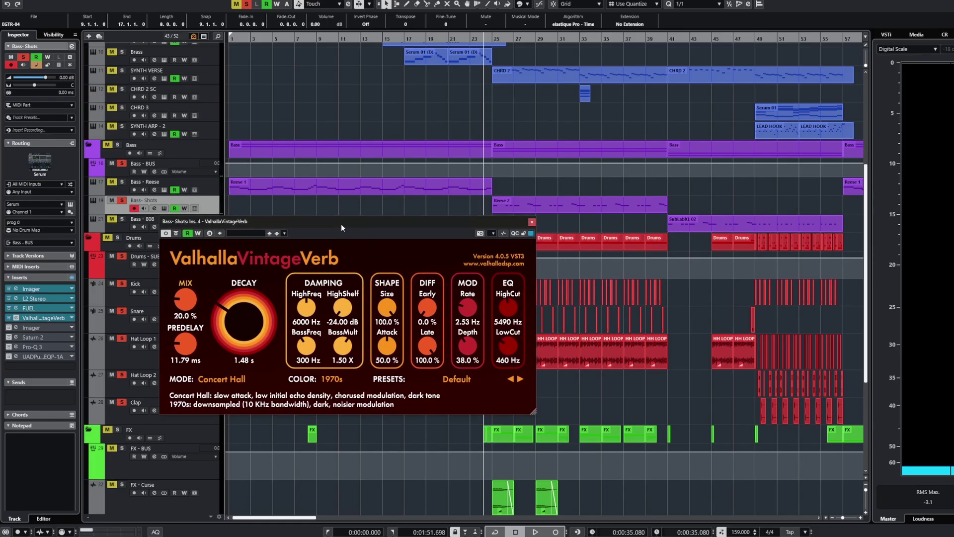
key("space")
key("space")
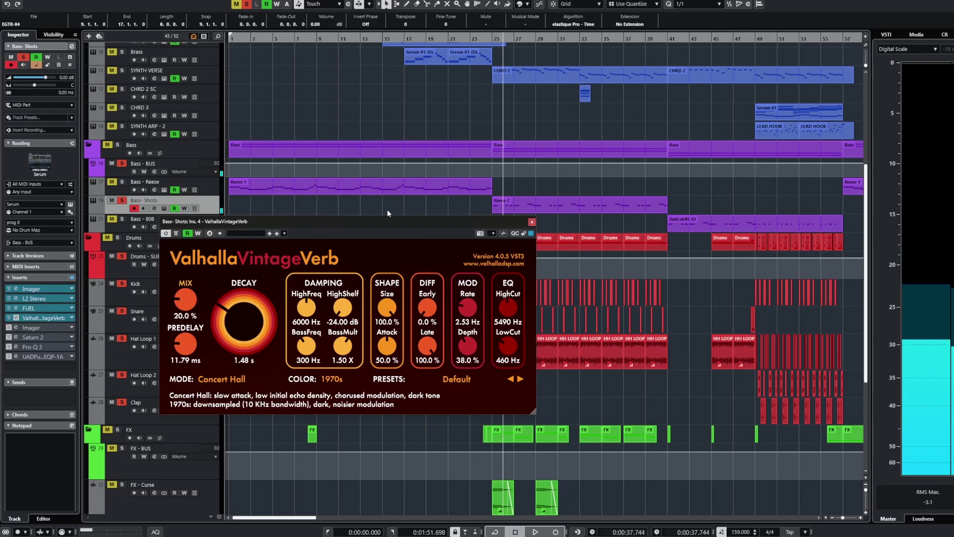
Enable the second Imager, Saturn 2, Pro-Q 3 and UAD Pultec EQP-1A on Bass- Shots, listen, and close the plug-in editors
left_click(15, 328)
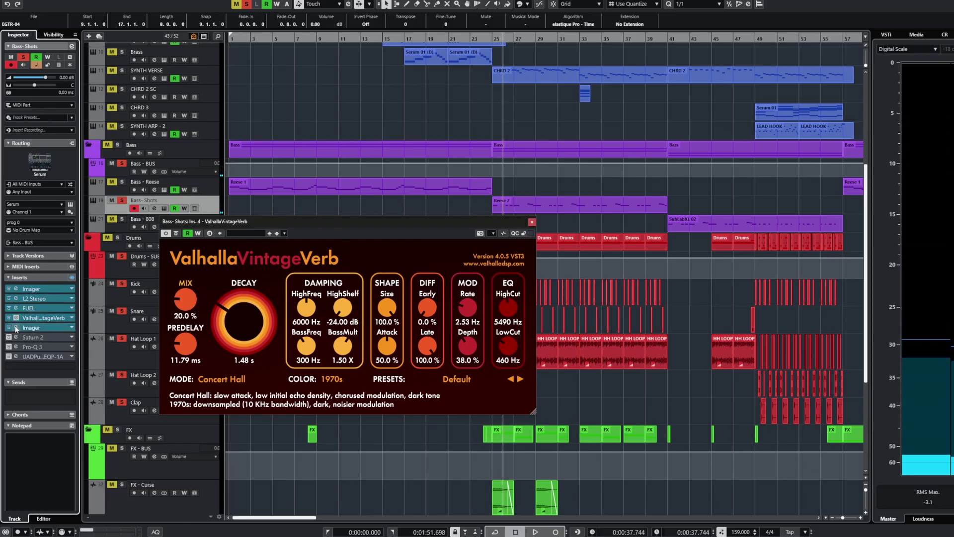
left_click(17, 327)
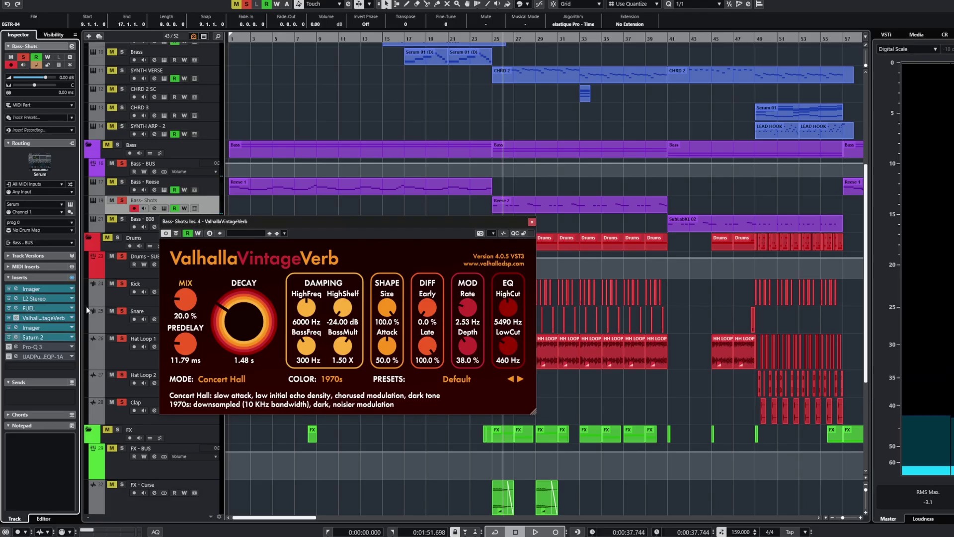
left_click(17, 347)
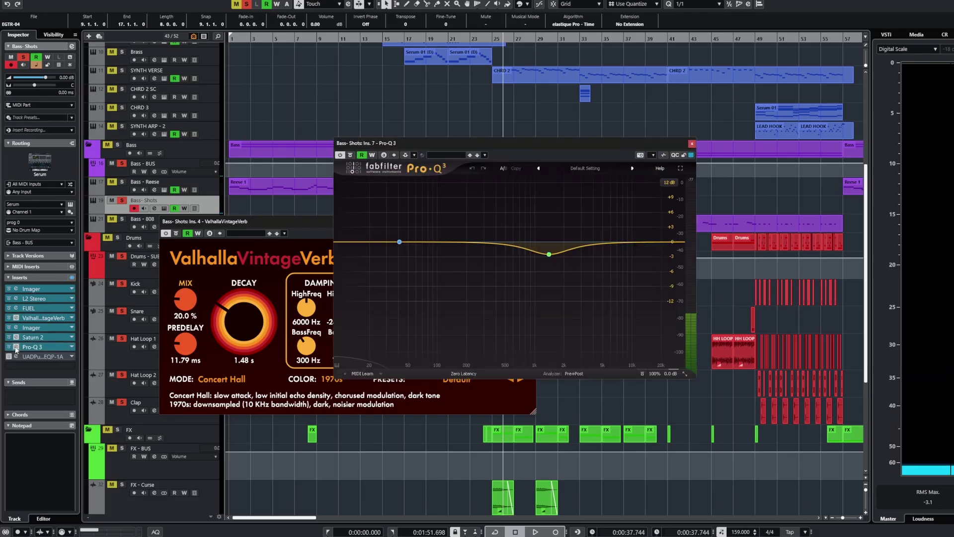
left_click(16, 347)
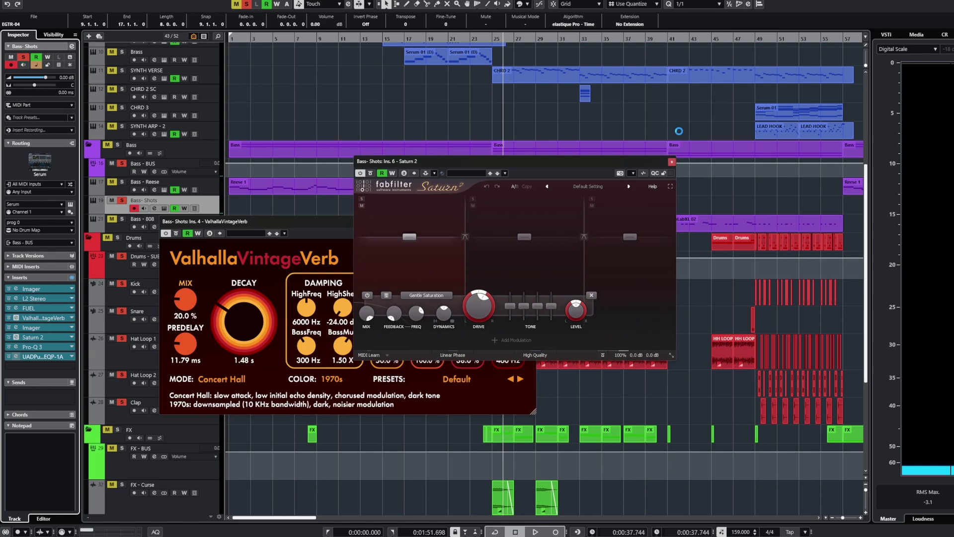
left_click_drag(640, 197, 768, 196)
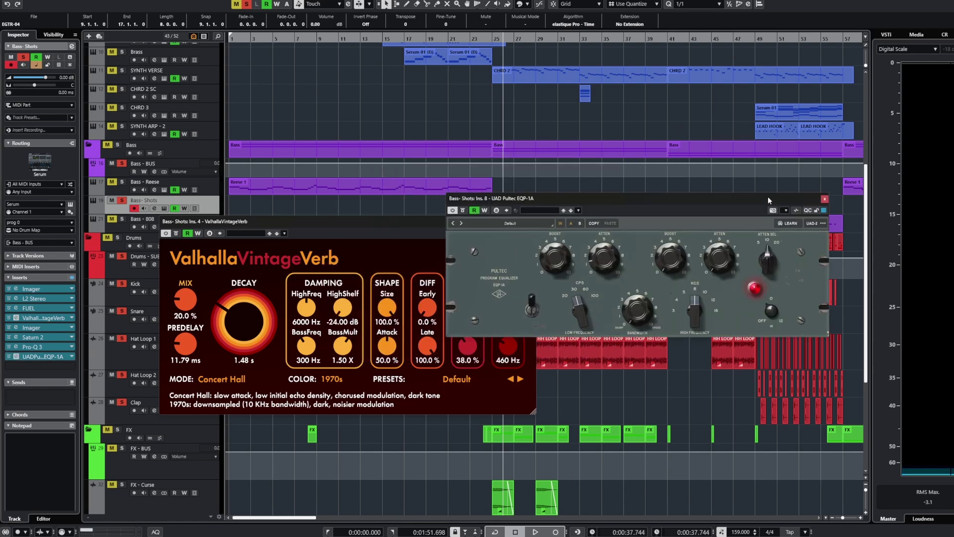
key("space")
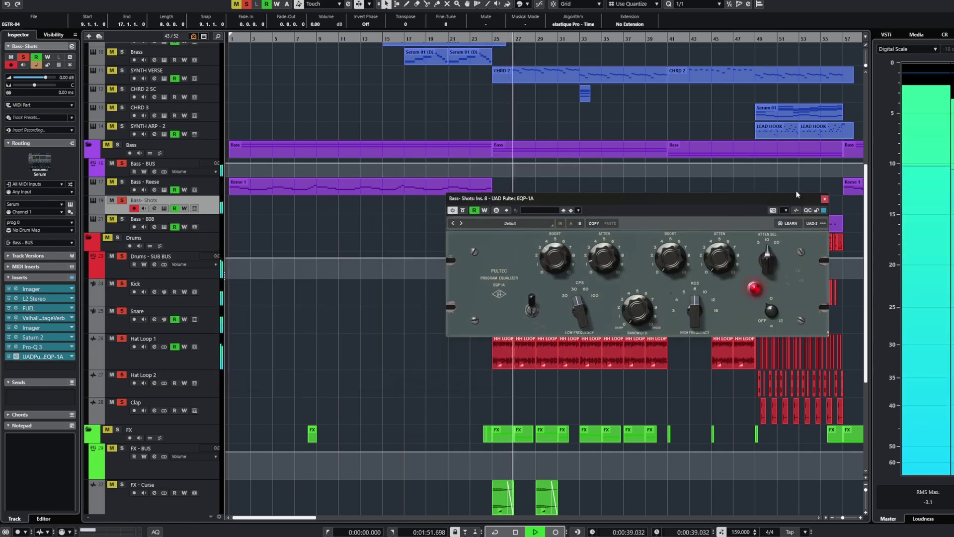
left_click(823, 198)
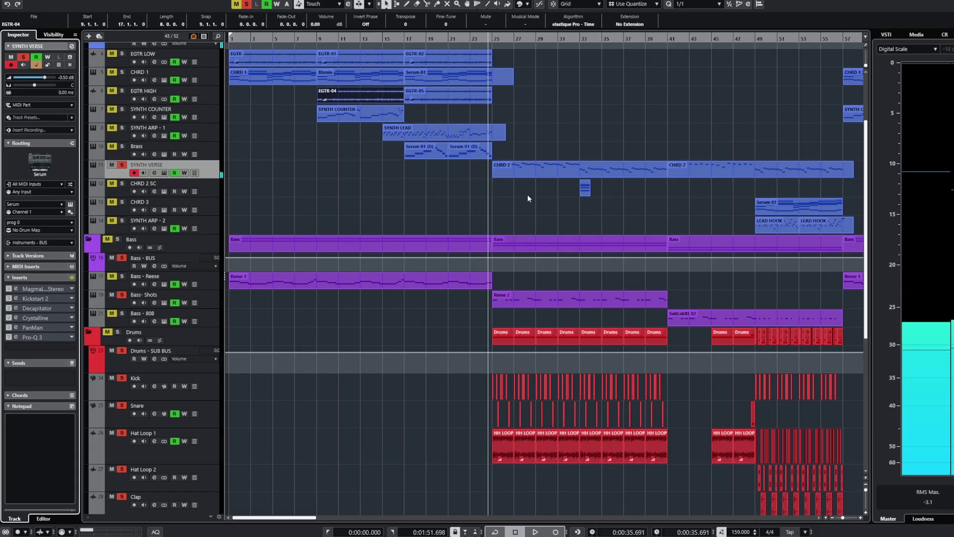
Play the soloed SYNTH VERSE, bass and drum tracks from bar 25 and return the playhead to just before that bar
scroll(613, 220, "up", 4)
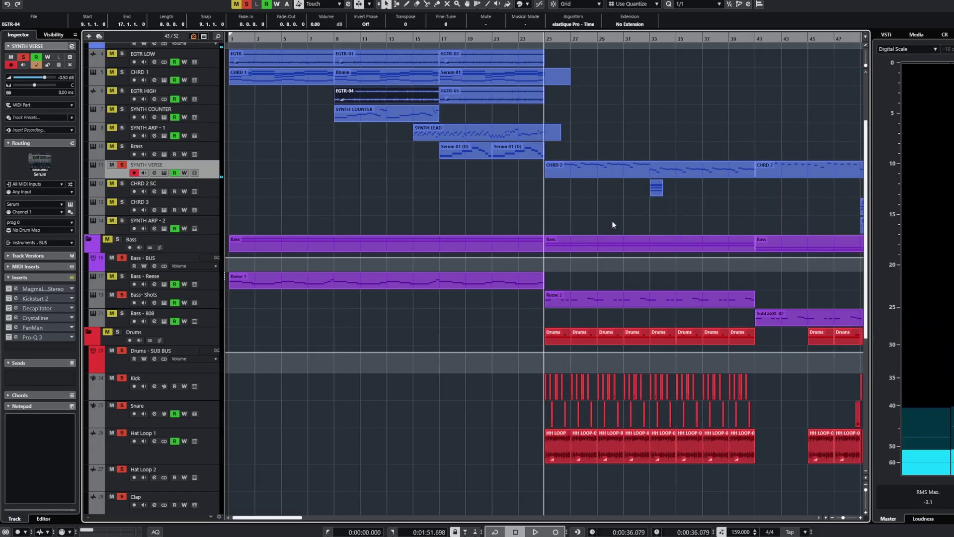
scroll(434, 208, "down", 3)
key("space")
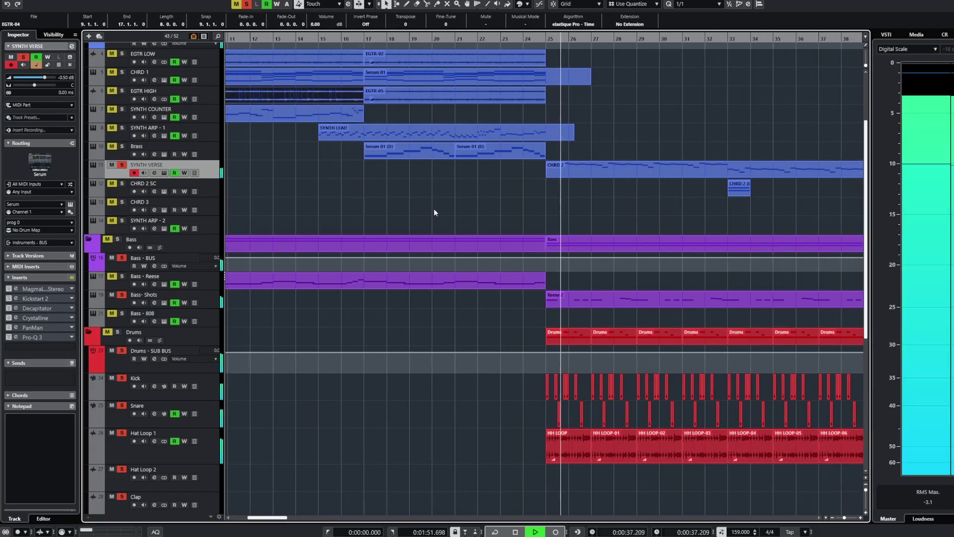
key("space")
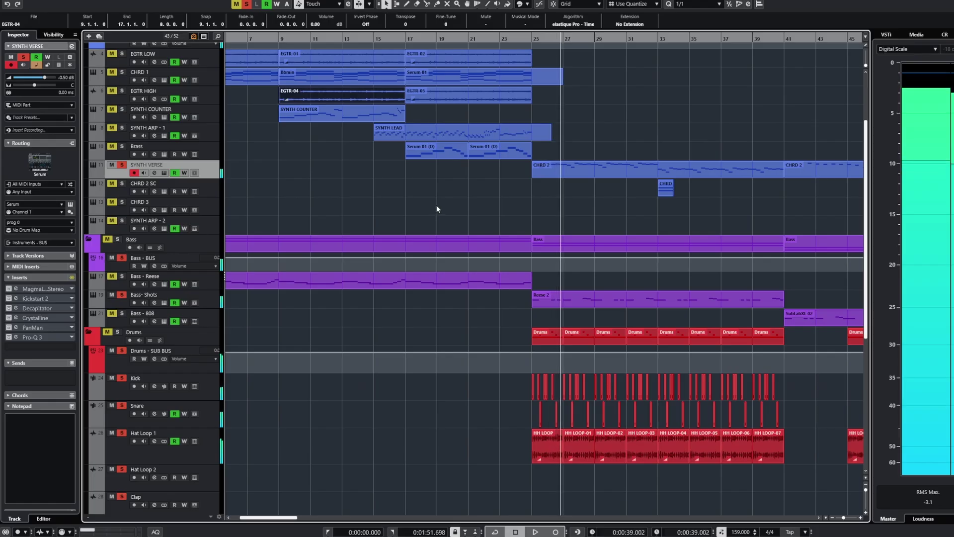
key("KP_0")
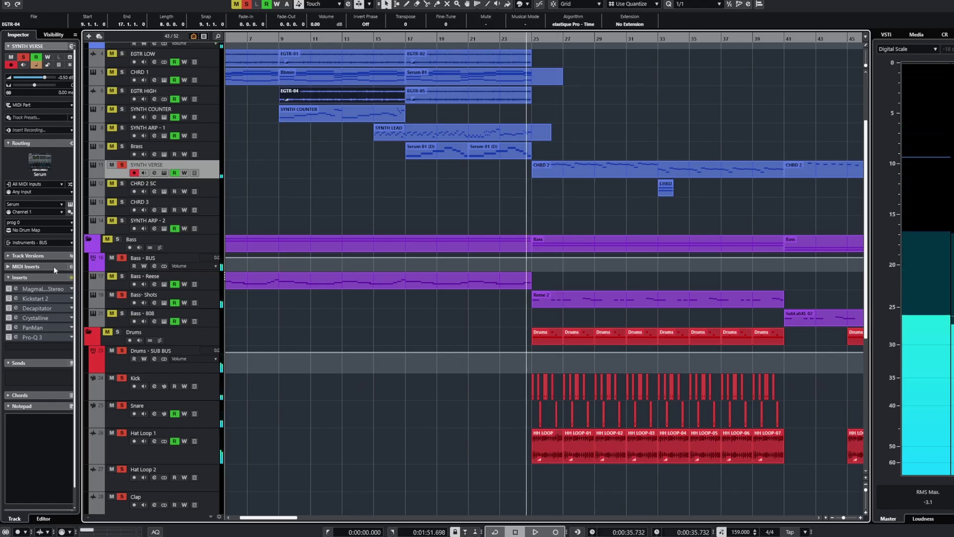
Enable the Magma Lil Tube and Kickstart 2 inserts on SYNTH VERSE, show their settings and listen to the part
left_click(53, 289)
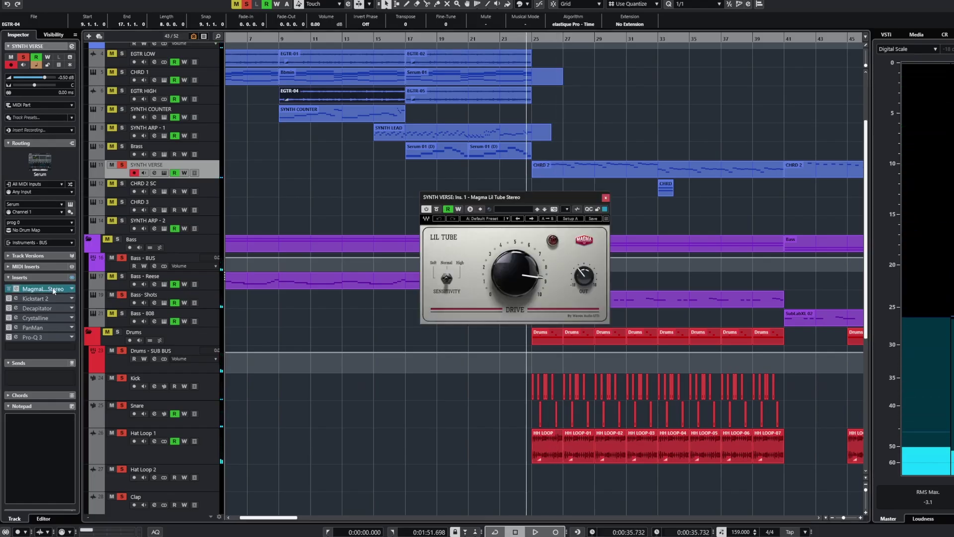
left_click(15, 299)
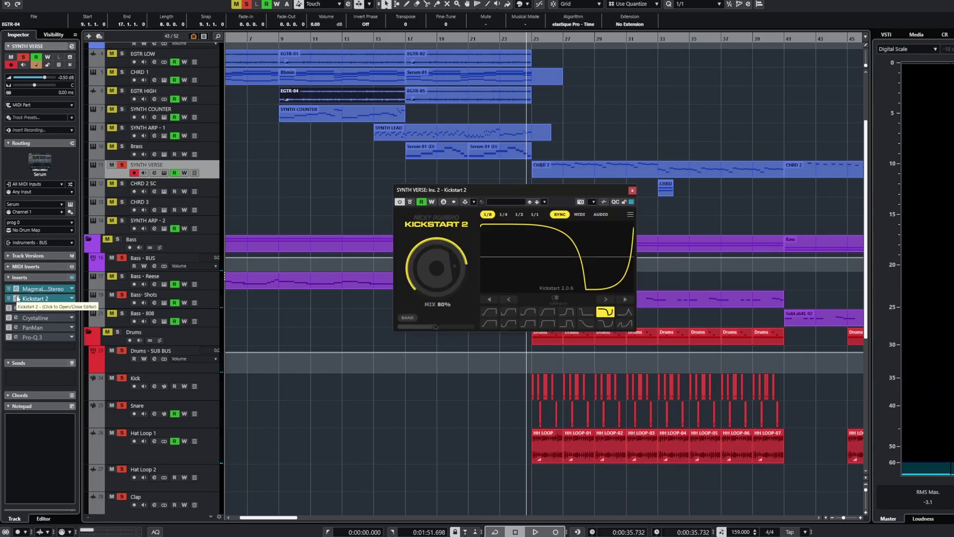
key("space")
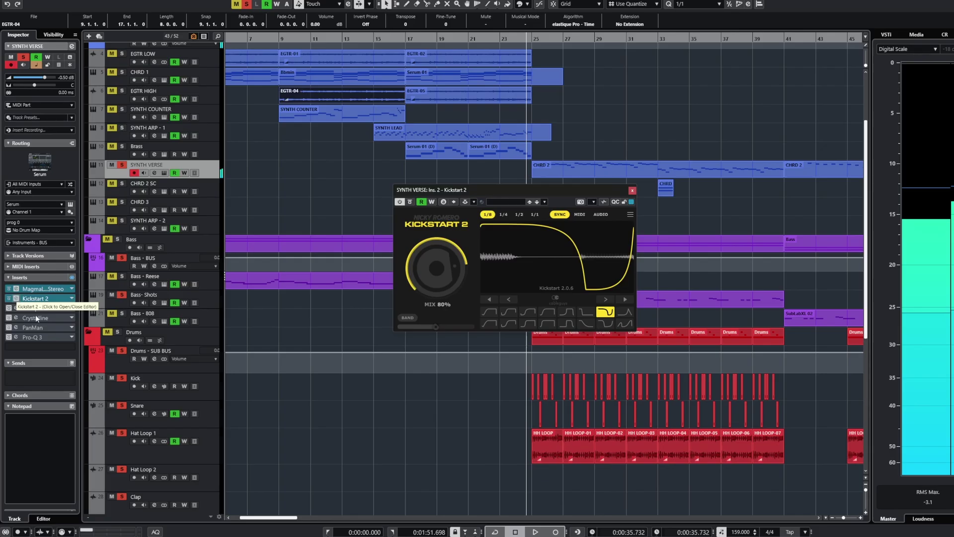
Enable the Decapitator, Crystalline and PanMan inserts on SYNTH VERSE and open their editors
left_click(8, 308)
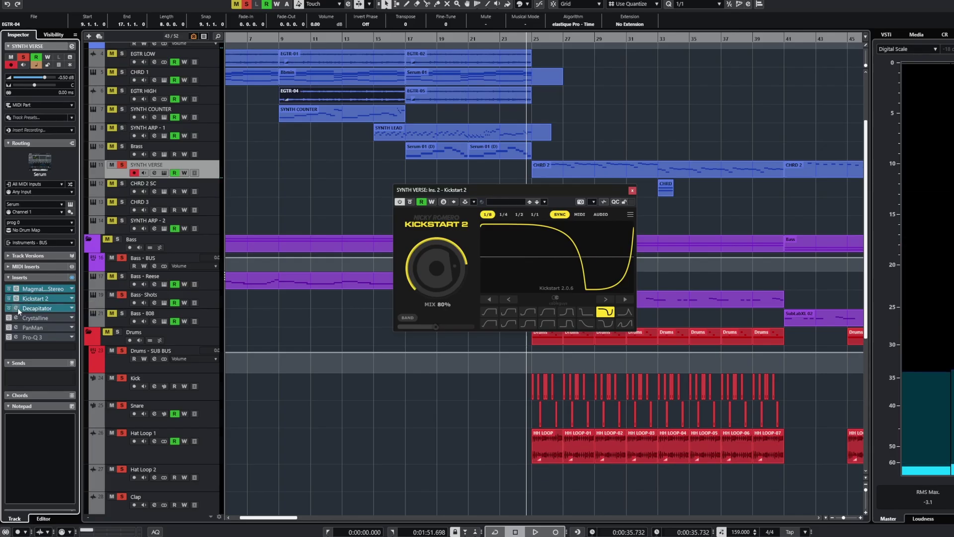
left_click(17, 308)
left_click(9, 318)
left_click(17, 318)
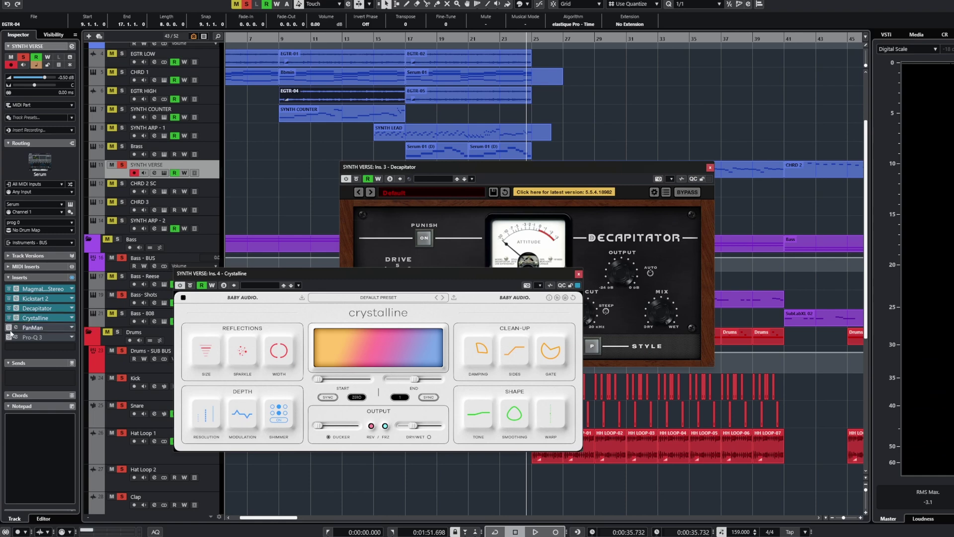
left_click(9, 328)
left_click(16, 327)
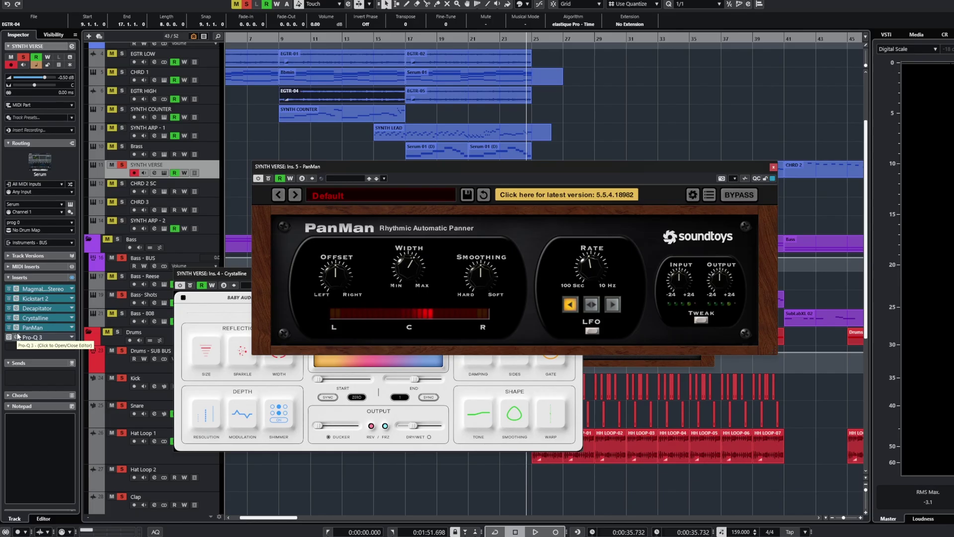
Enable the Pro-Q 3 insert on SYNTH VERSE and inspect the midrange dip in its EQ curve
left_click(7, 337)
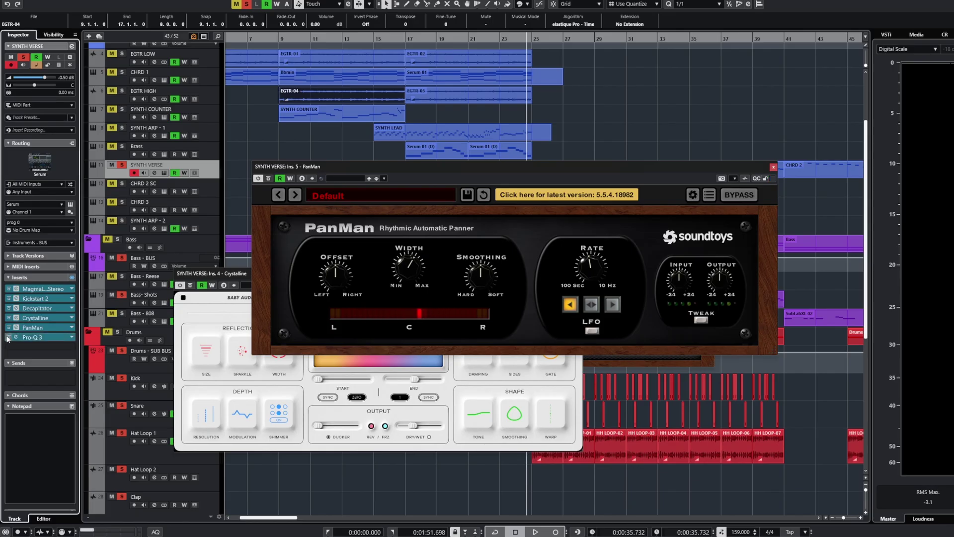
left_click(44, 337)
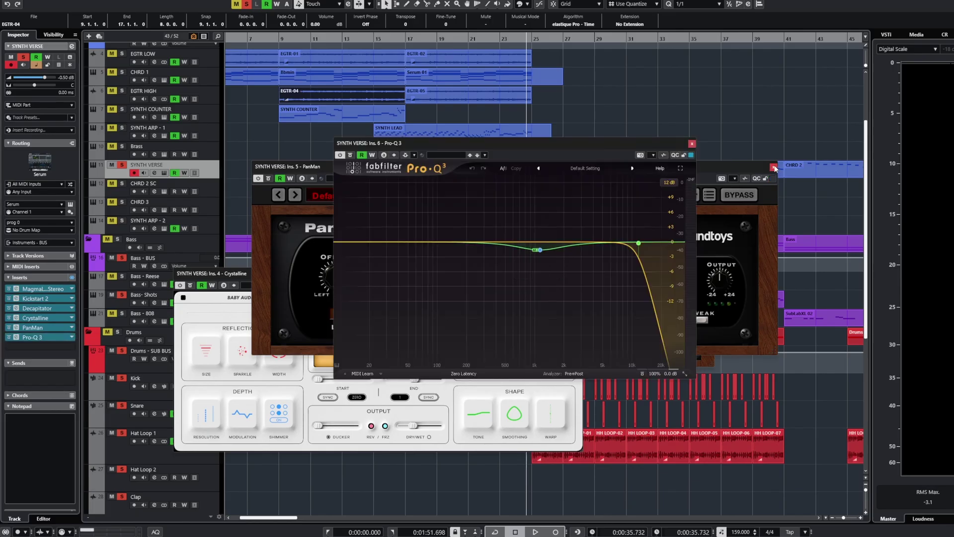
left_click(541, 250)
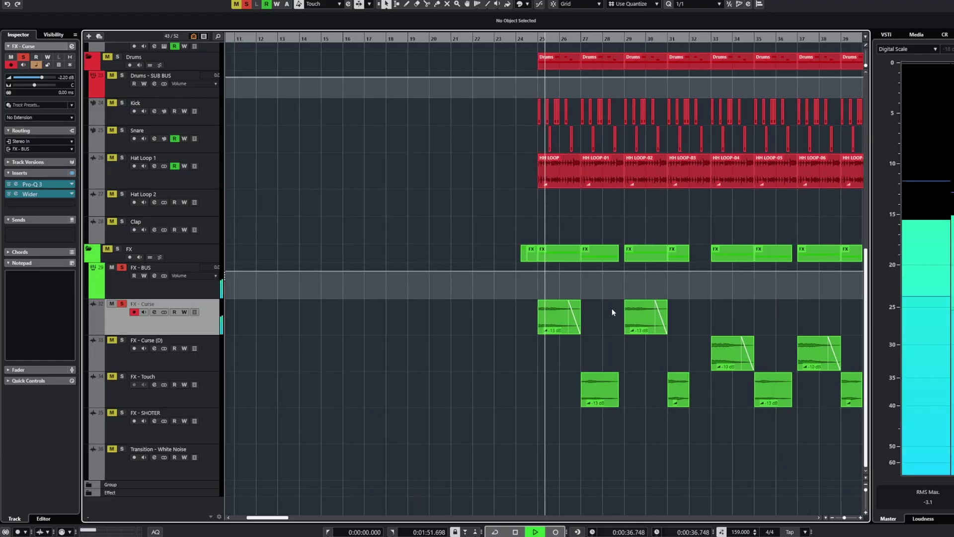
Listen to FX - Curse and FX - Touch soloed together, and return the playhead to just before bar 25
key("g")
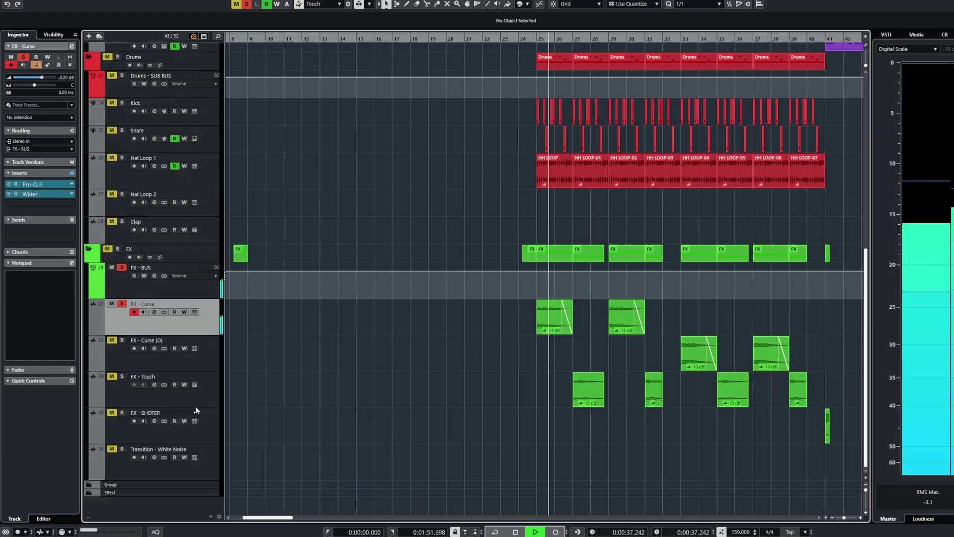
left_click(366, 386)
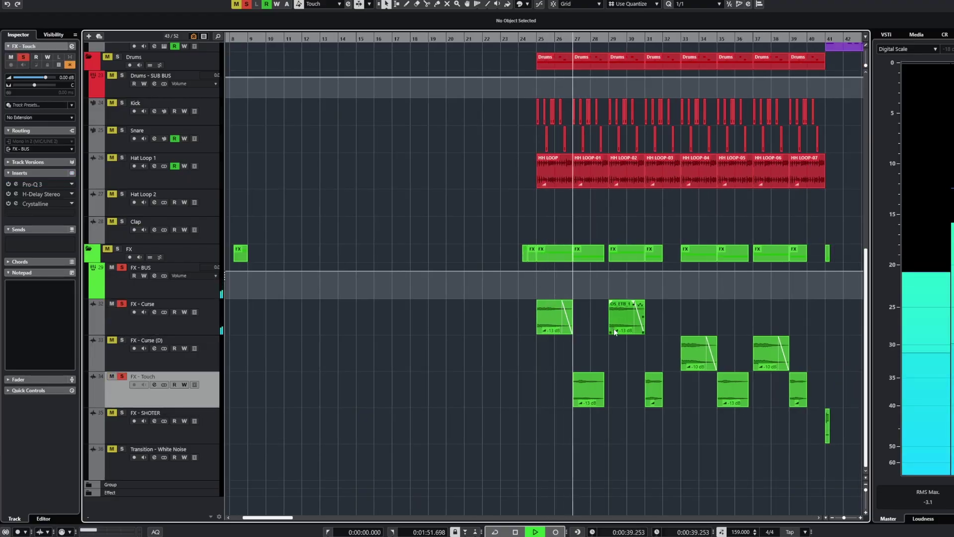
left_click(532, 40)
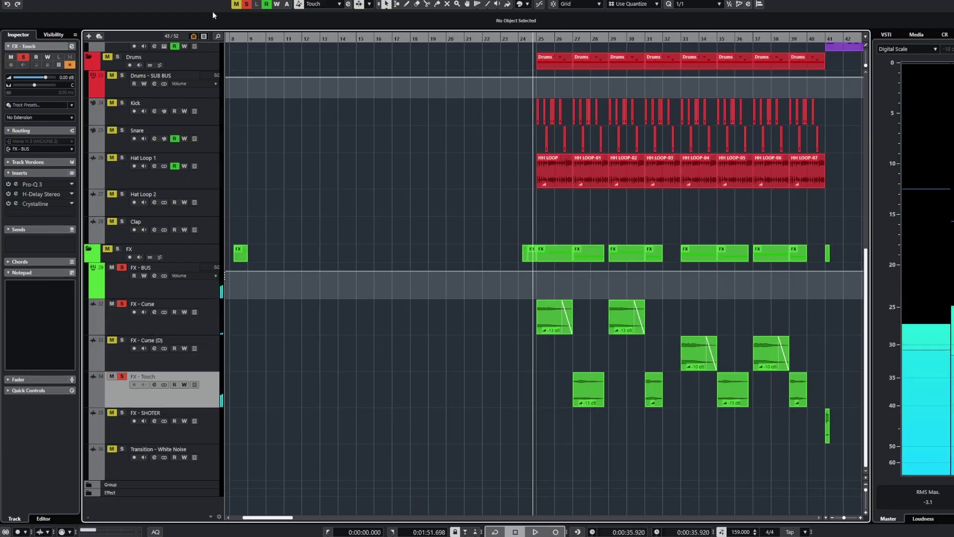
Clear all track solos and play the full mix of the section starting at bar 25
left_click(247, 4)
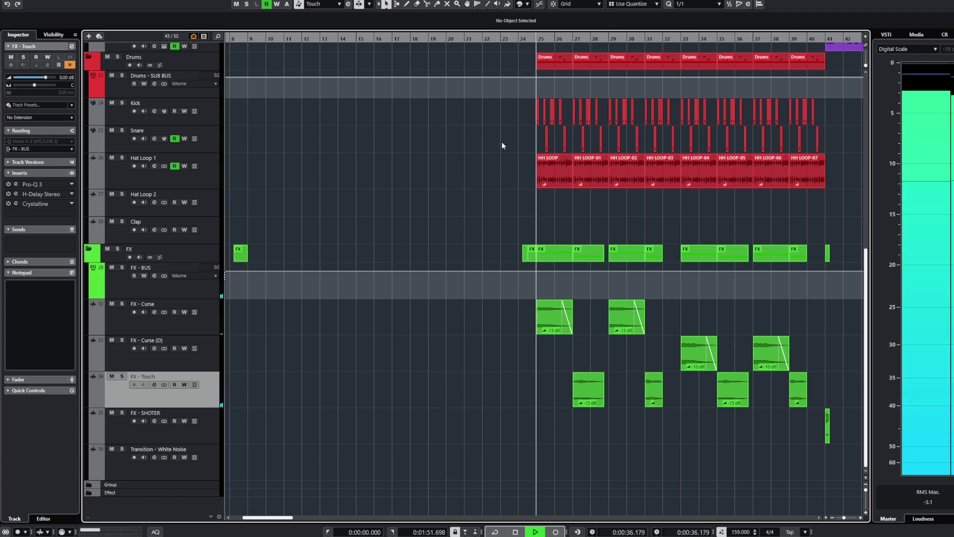
key("g")
key("g")
key("g")
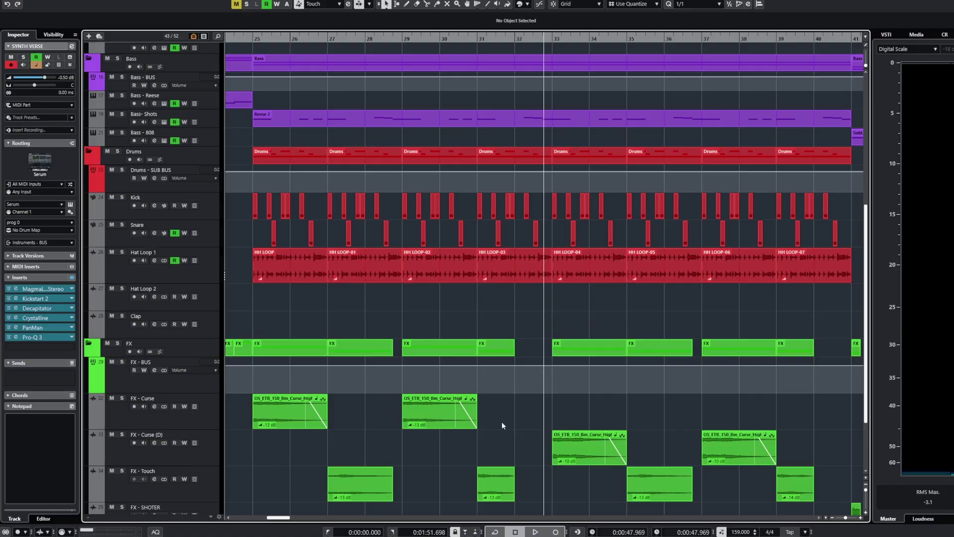
Play the full mix from about bar 32 while looking over the synth, bass, drum and FX tracks
left_click(517, 37)
scroll(513, 63, "up", 5)
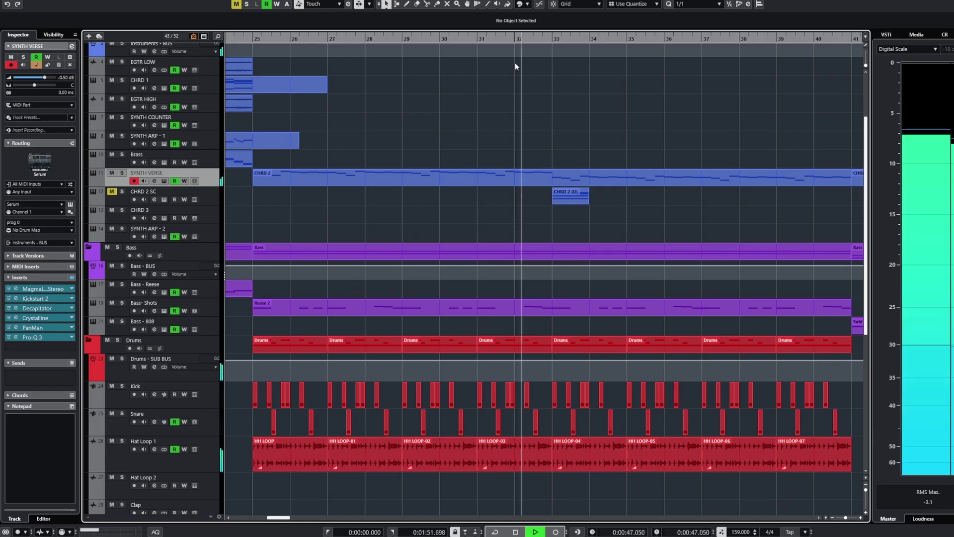
scroll(514, 62, "down", 5)
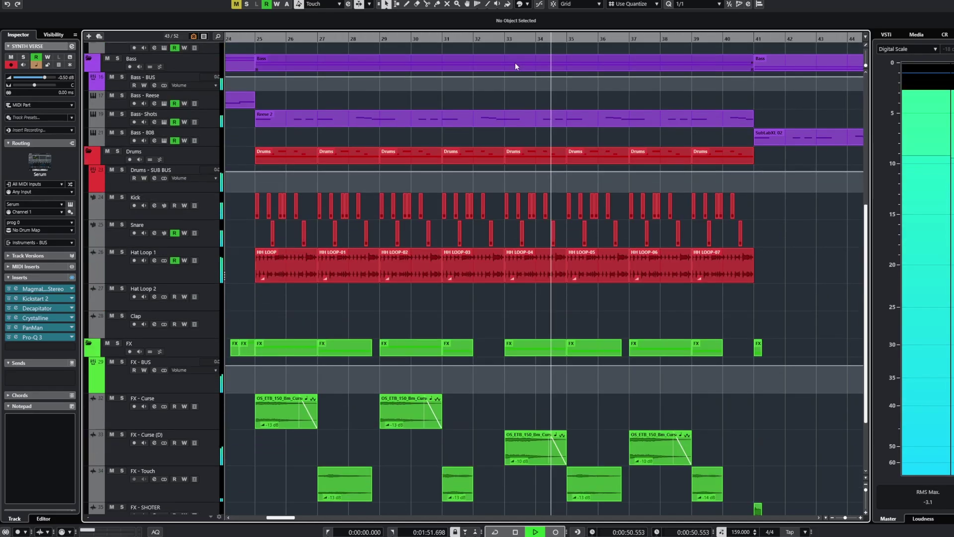
scroll(515, 63, "down", 3)
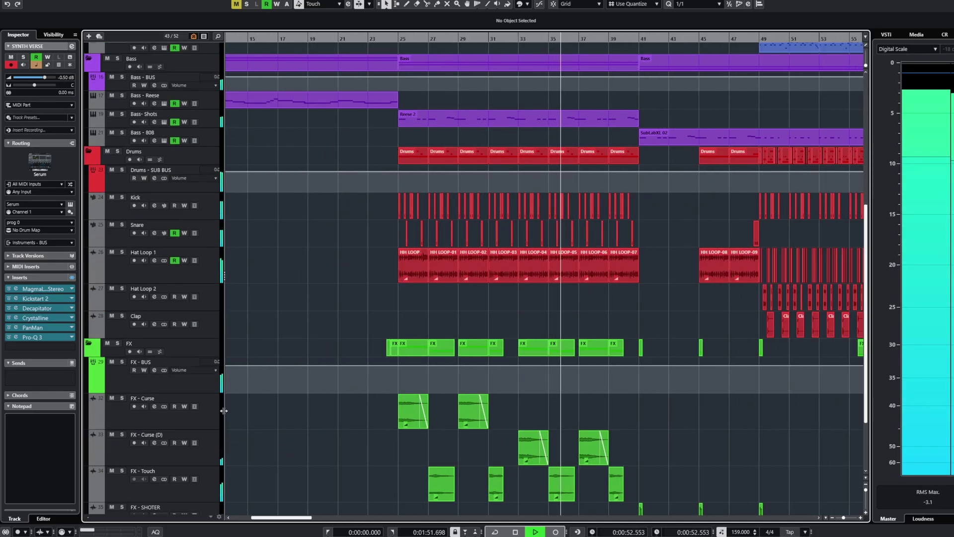
Solo the CHRD 2 SC track, listen to its short clip at bar 33 without effects, and turn the solo off
scroll(255, 299, "up", 5)
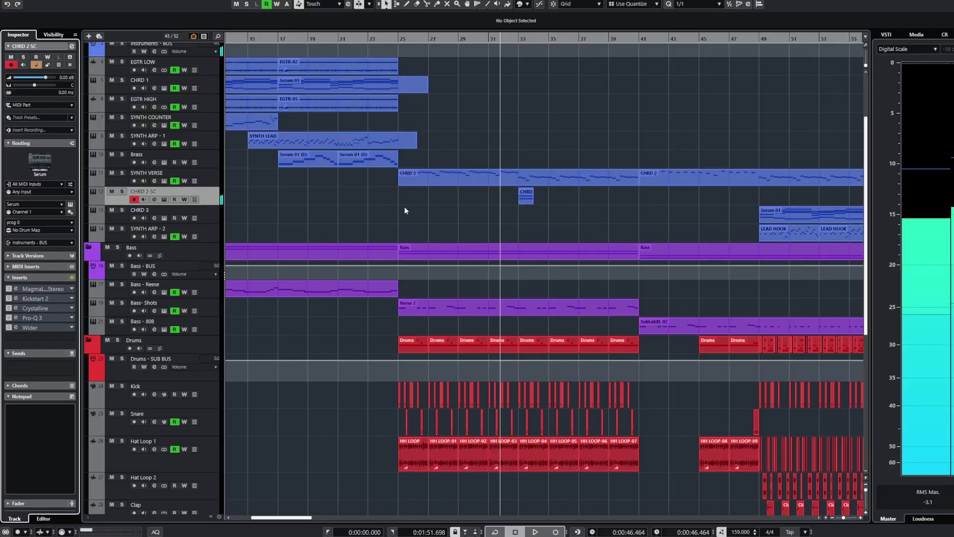
key("s")
key("space")
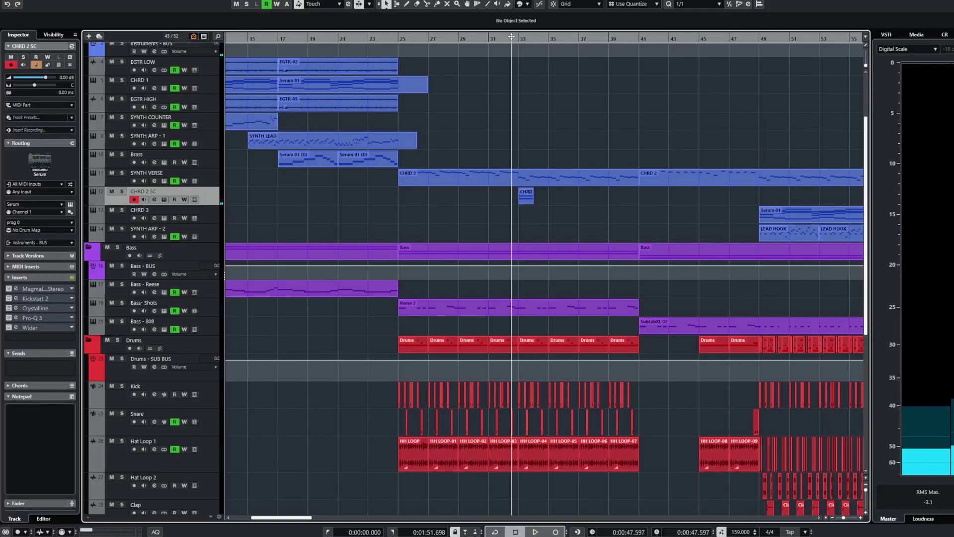
key("h")
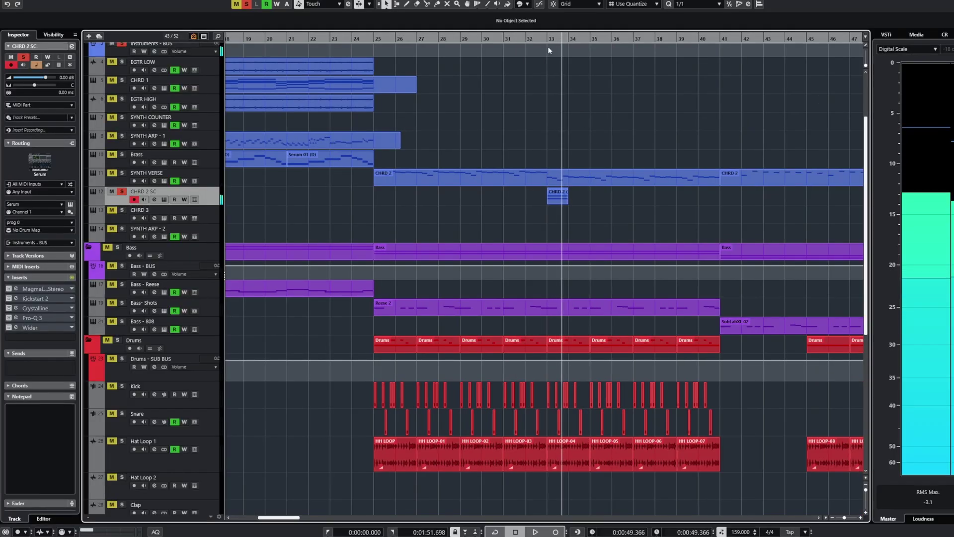
key("space")
key("s")
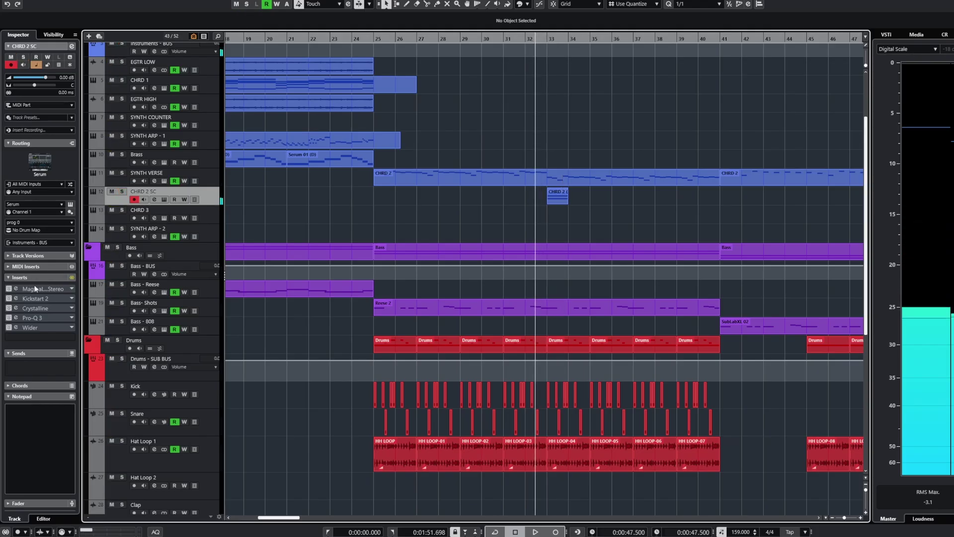
Enable the Kickstart 2, Crystalline, Pro-Q 3 and Wider inserts on CHRD 2 SC, review their settings and close the editors
left_click(8, 301)
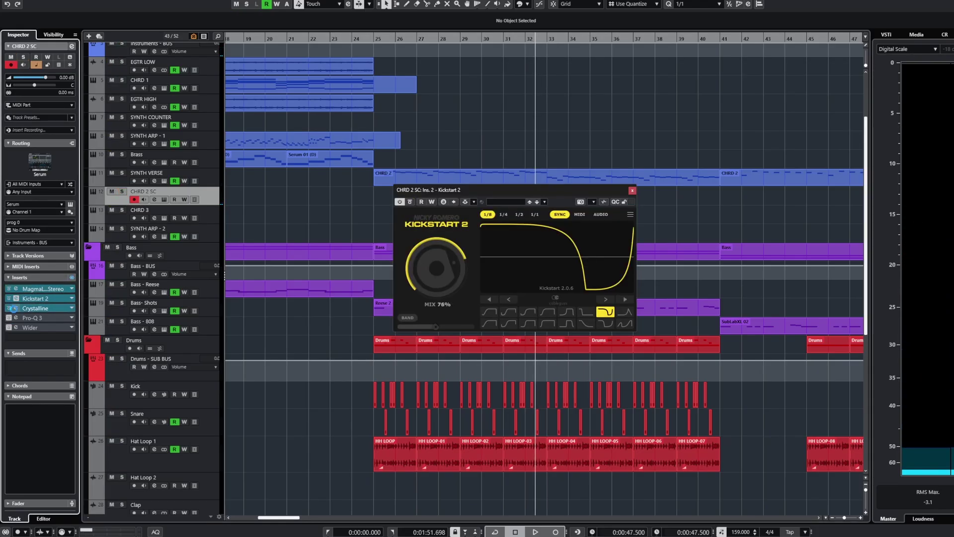
left_click(14, 308)
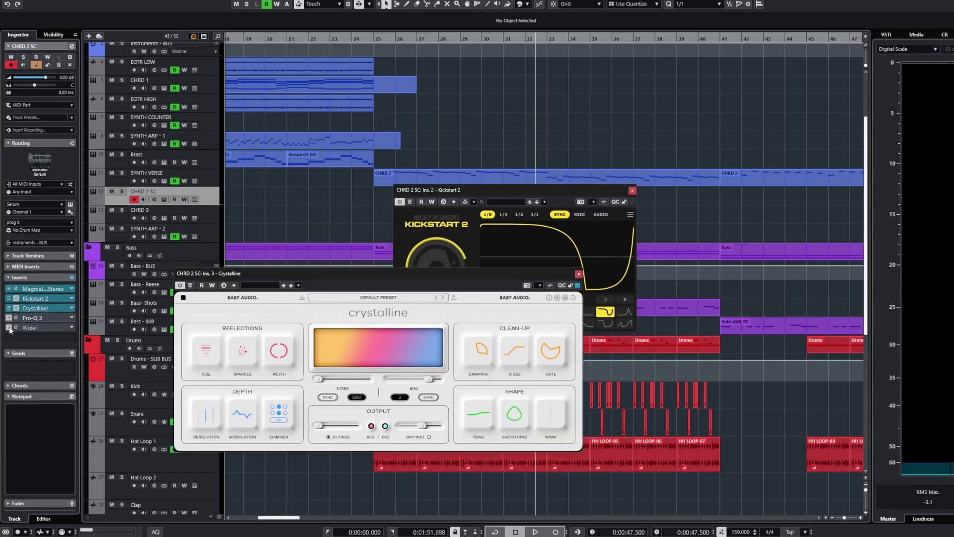
left_click(9, 327)
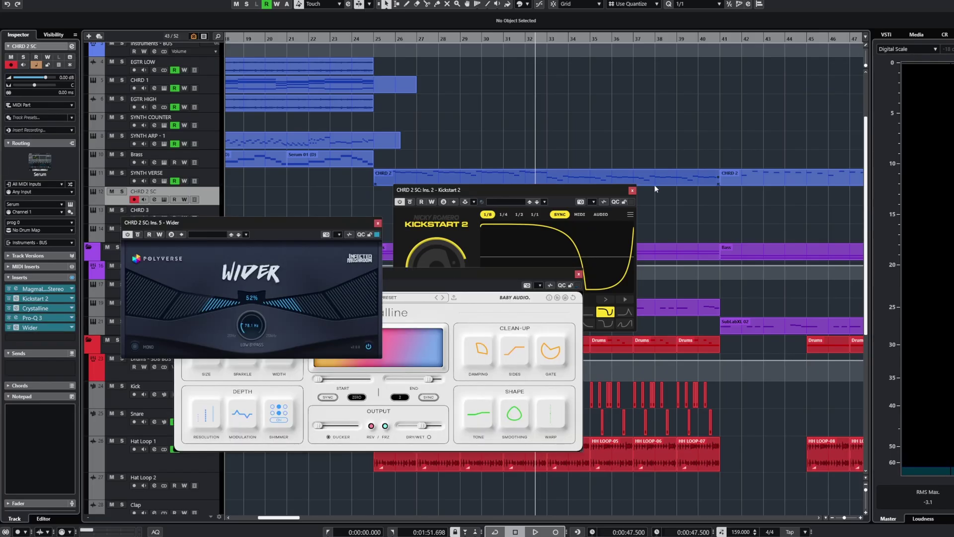
left_click(632, 190)
left_click(578, 273)
left_click(378, 223)
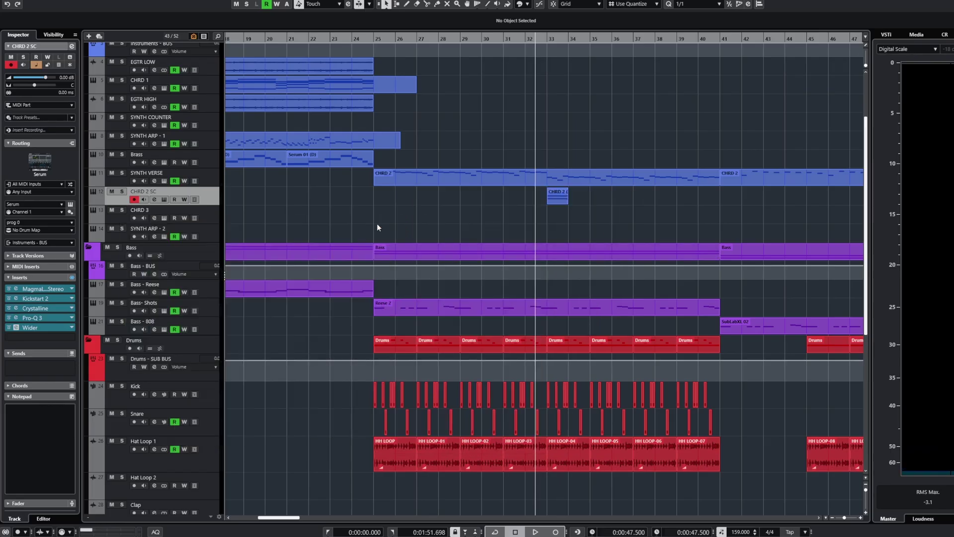
Solo CHRD 2 SC with its inserts active, play from just before bar 32 through its clip, and turn the solo off
left_click(526, 38)
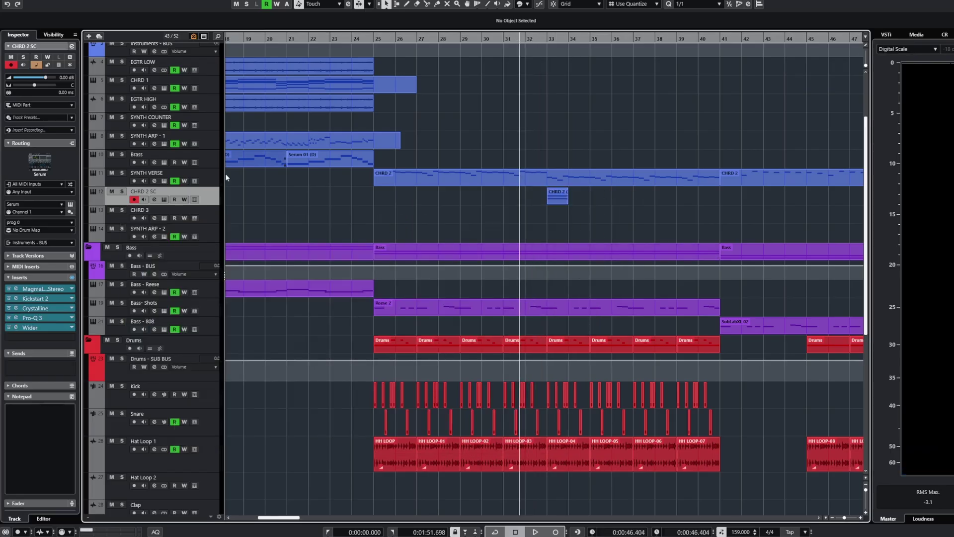
key("s")
key("space")
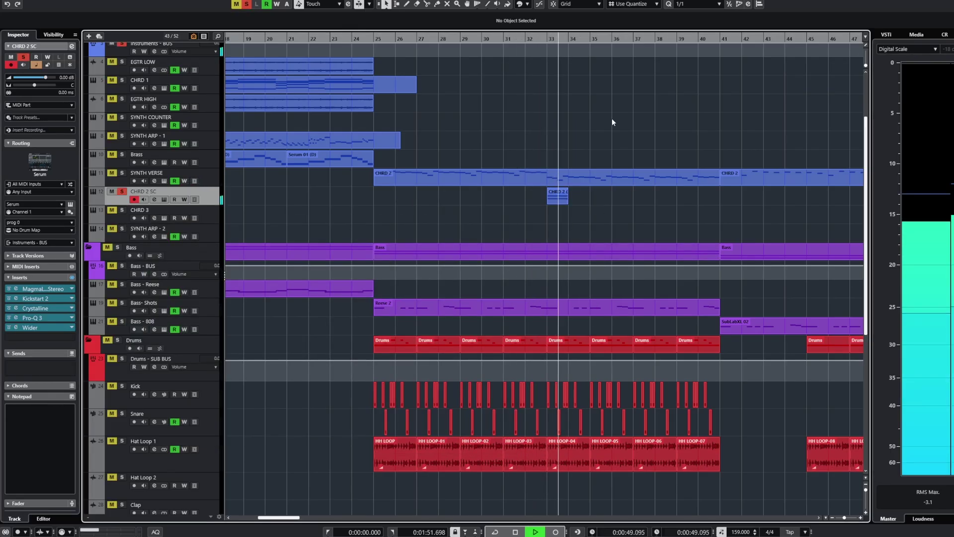
key("space")
key("s")
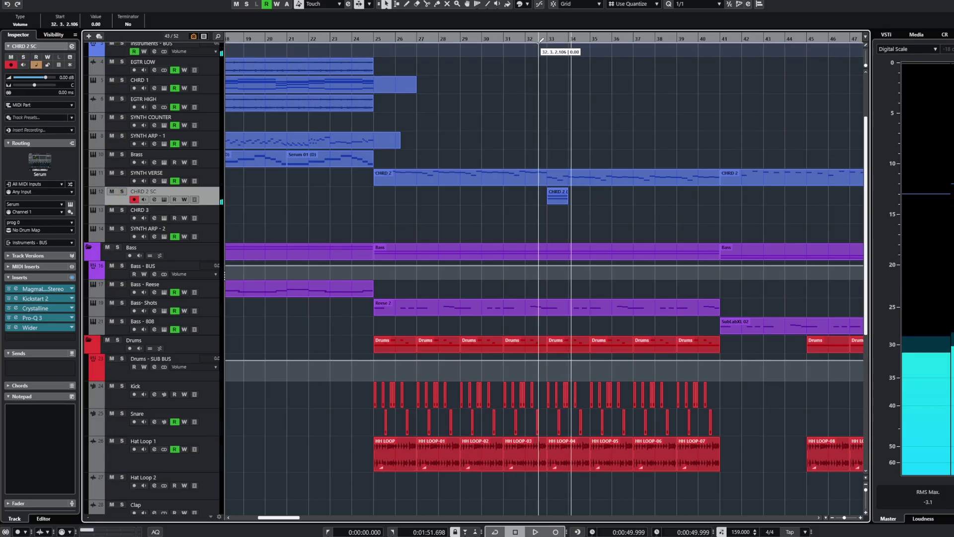
Play the full mix from about bar 32 to hear the processed CHRD 2 SC clip in context
left_click(532, 39)
scroll(535, 62, "down", 1)
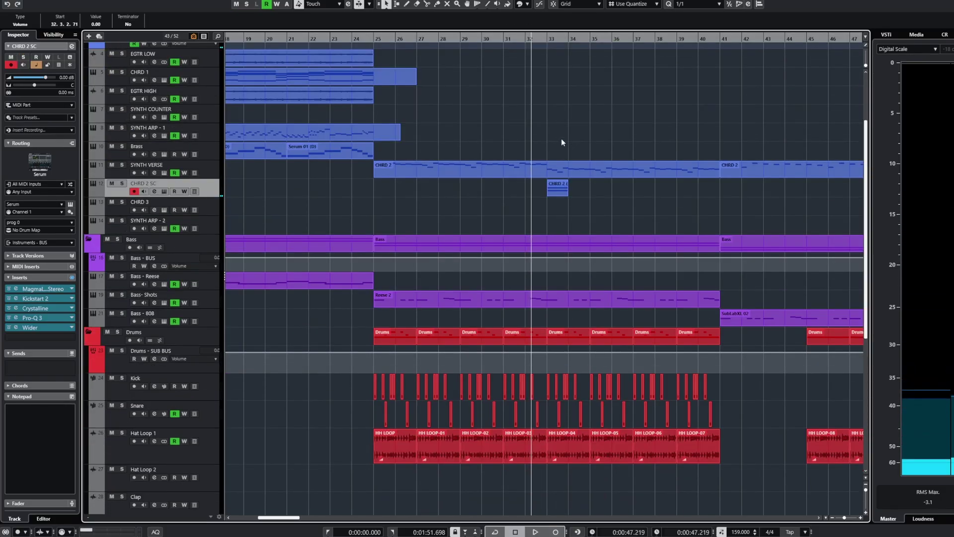
key("space")
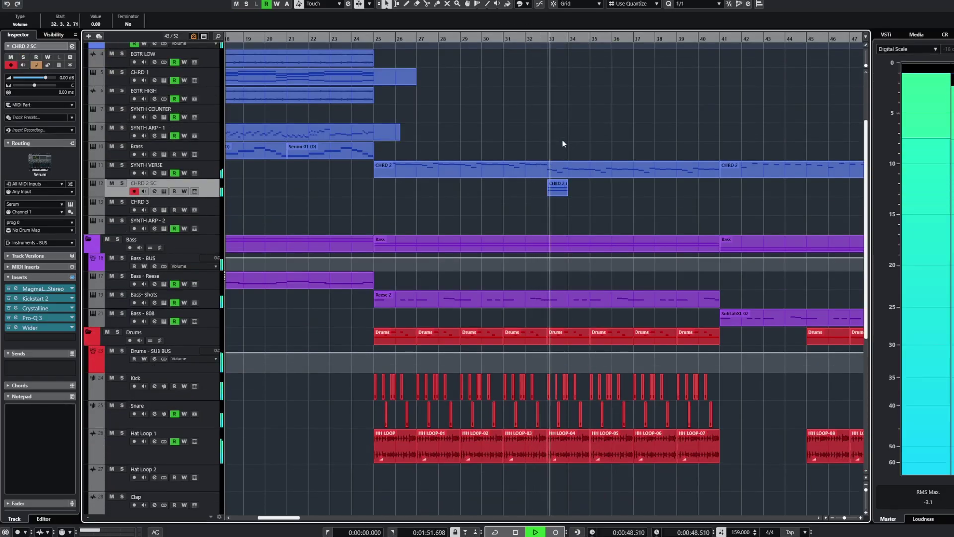
key("g")
key("g")
key("g")
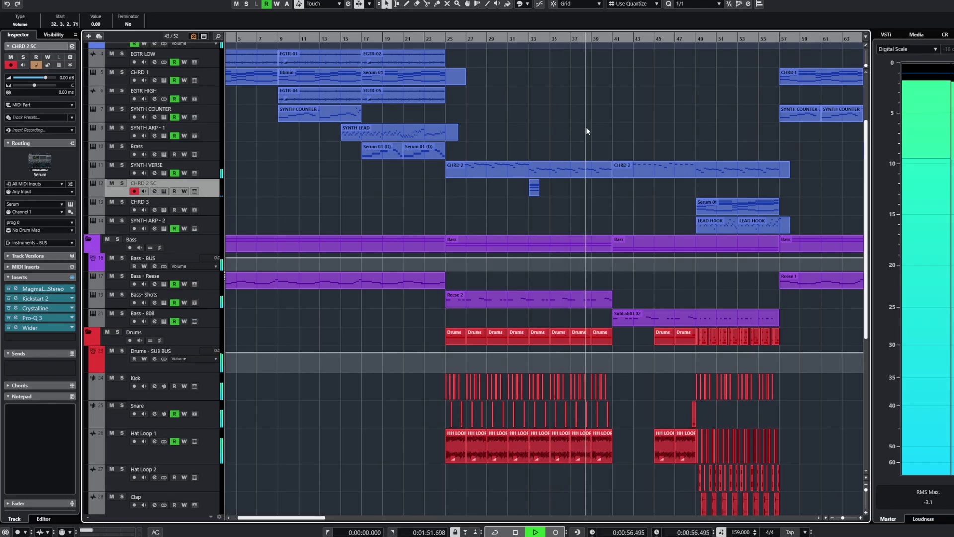
Play the soloed SYNTH VERSE part around bar 41 and add the Bass - 808 track to the solo
key("space")
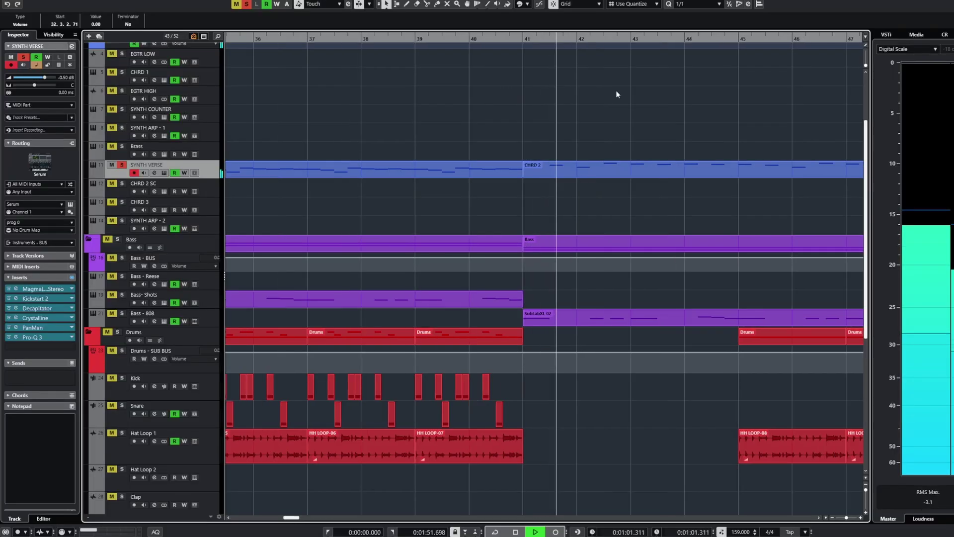
key("g")
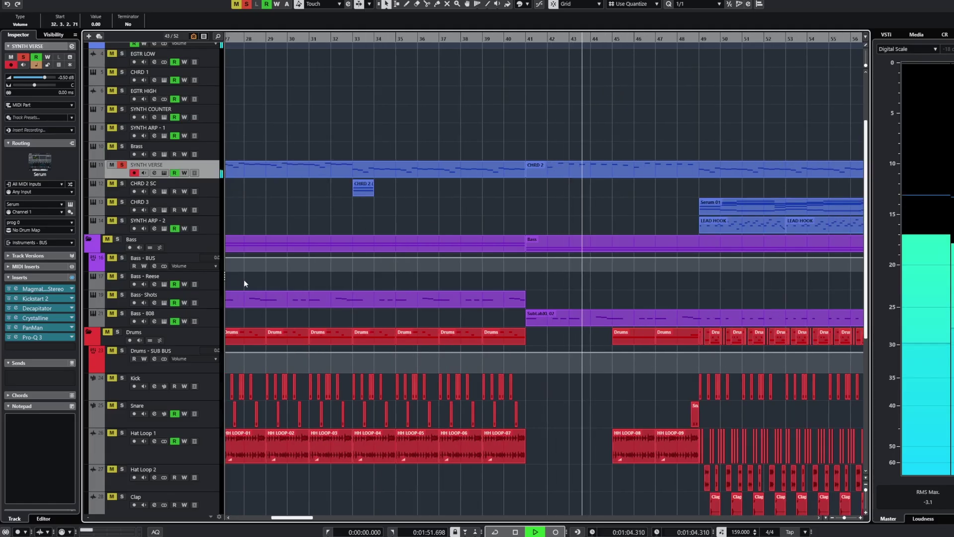
left_click(211, 321)
key("s")
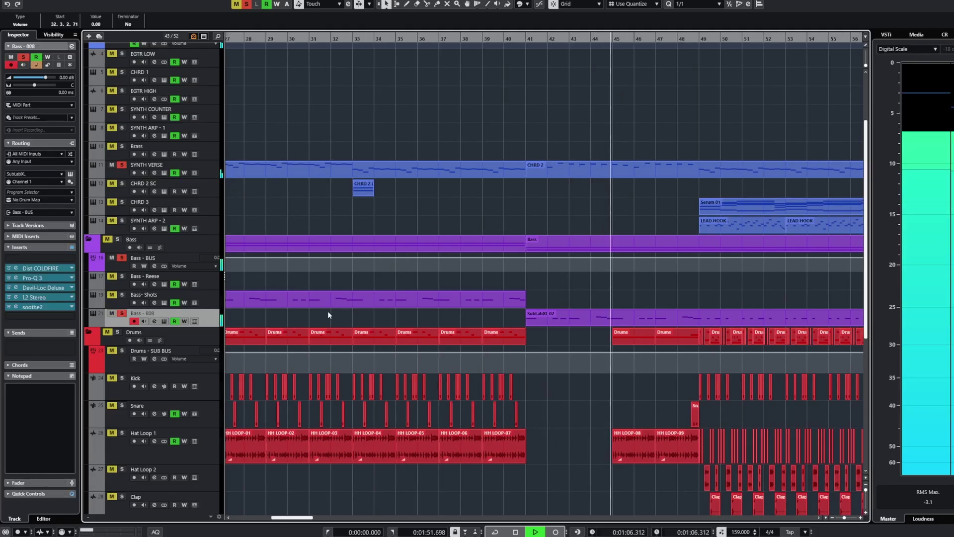
key("g")
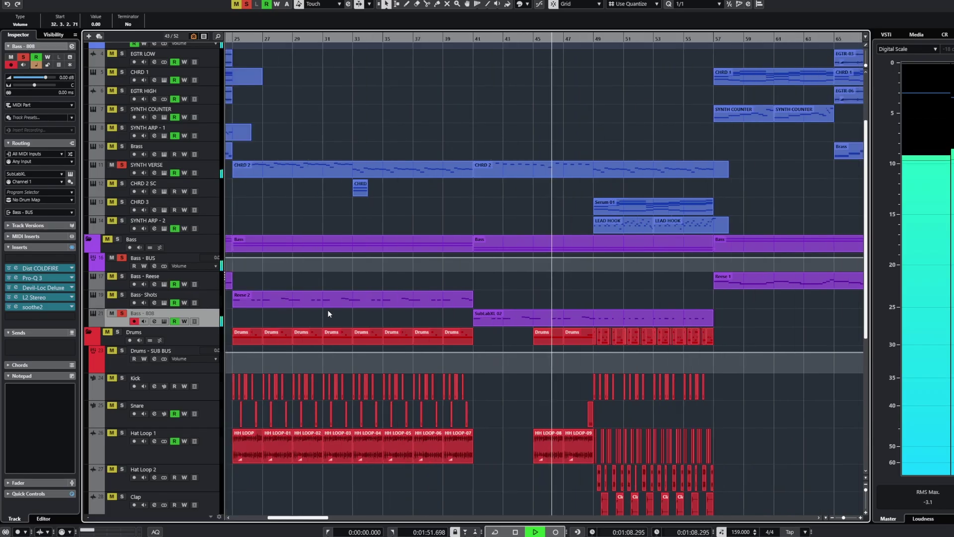
Solo the CHRD 3 track, listen to its part from bar 49, and stop playback
key("Down")
key("s")
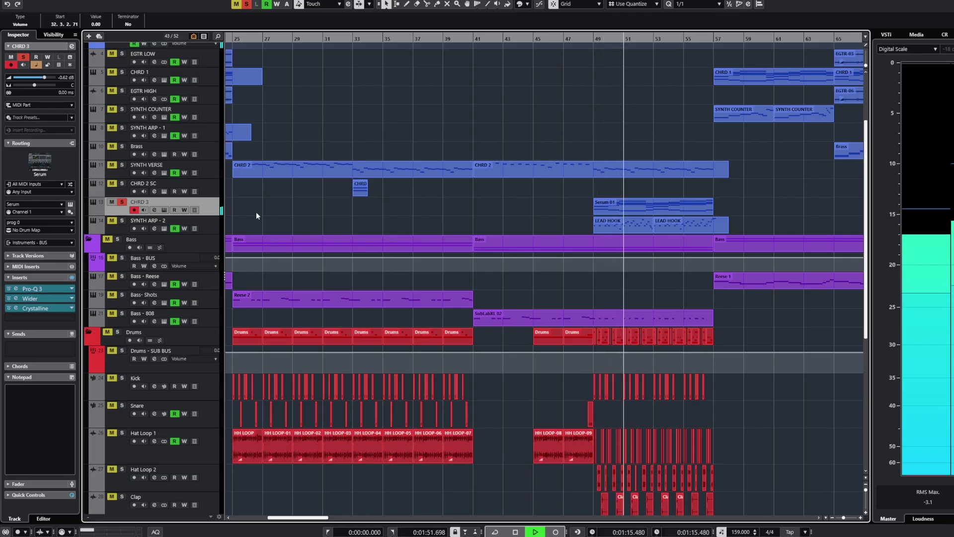
key("g")
key("space")
Return the playhead to bar 49, solo SYNTH ARP - 2 alongside CHRD 3, and play the two parts together
key("h")
key("h")
key("h")
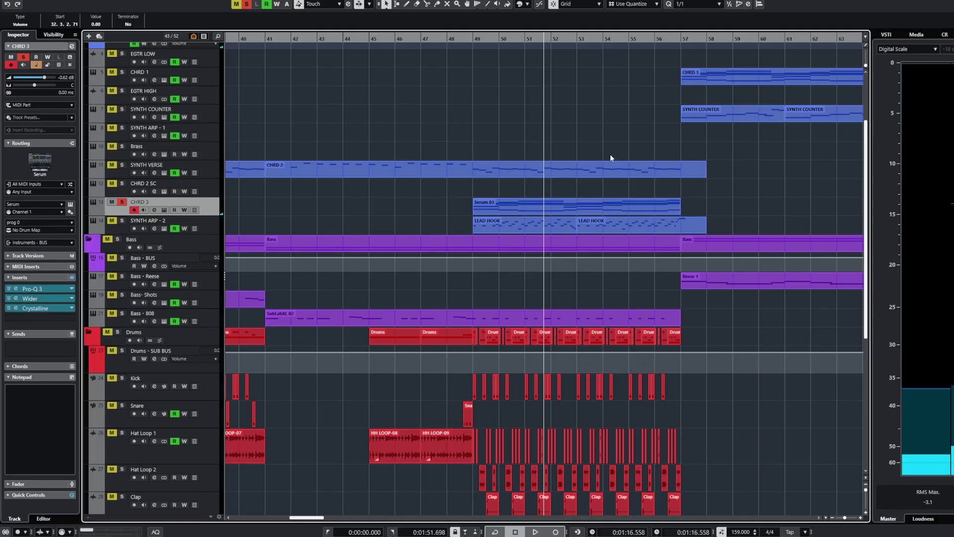
left_click_drag(465, 38, 473, 38)
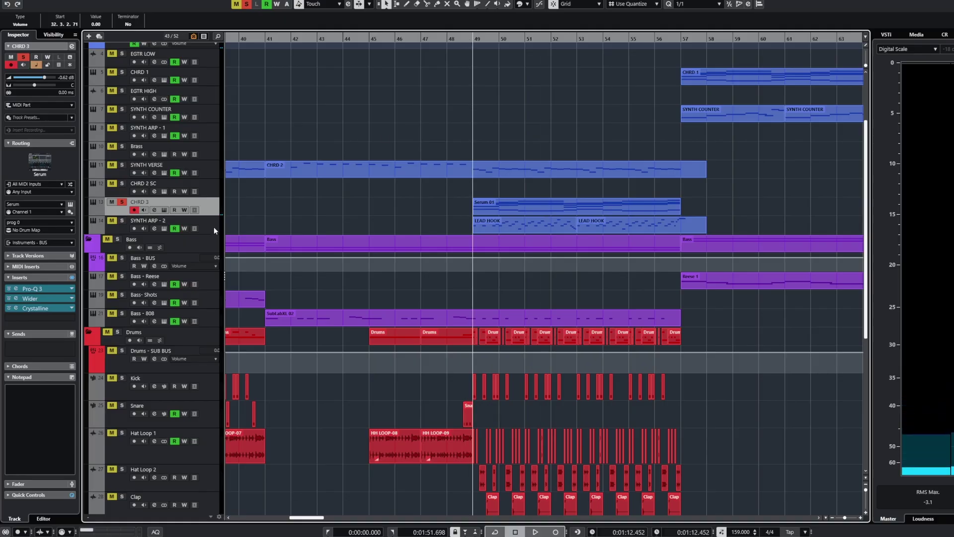
key("Down")
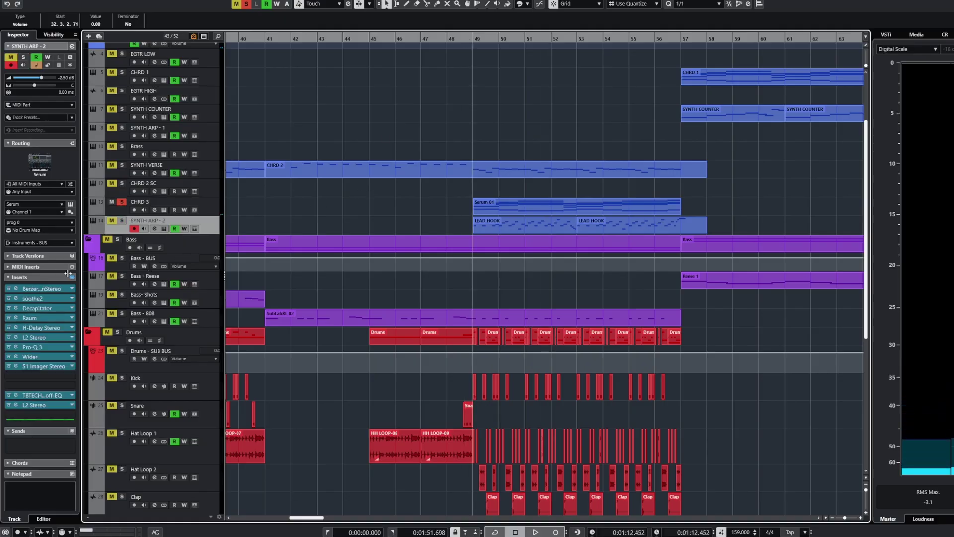
key("g")
key("g")
key("g")
key("g")
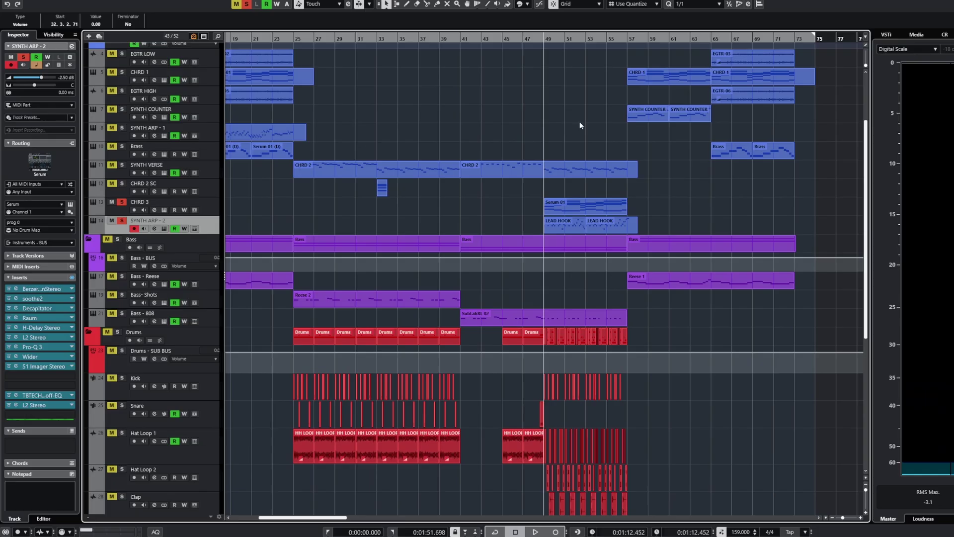
key("h")
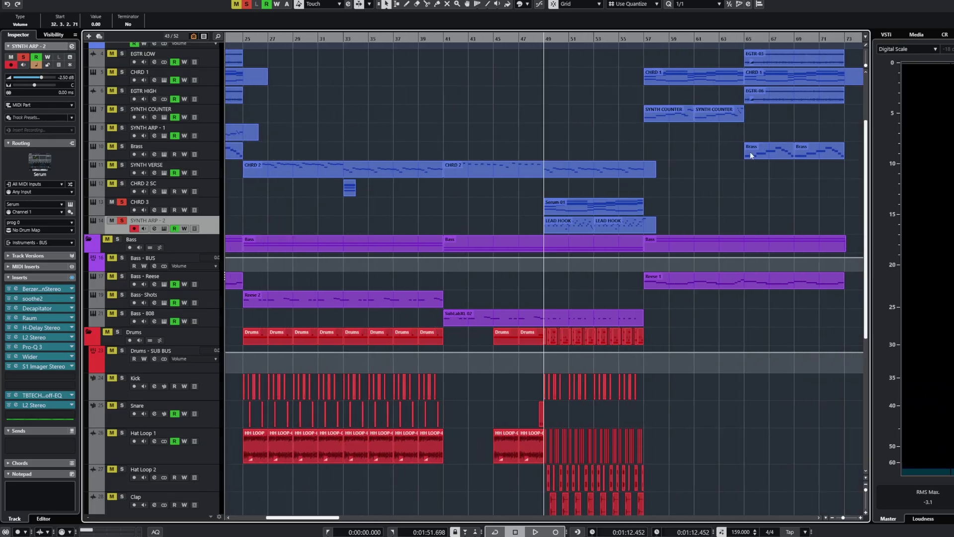
scroll(505, 149, "up", 3)
scroll(627, 184, "down", 2)
key("space")
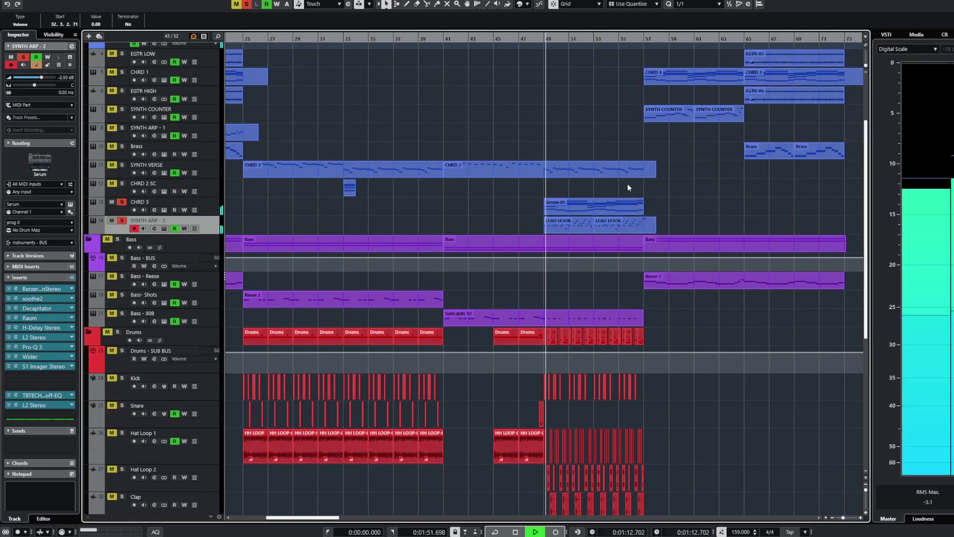
Turn off all solos and play the full mix past bar 57 into the closing section
left_click(250, 5)
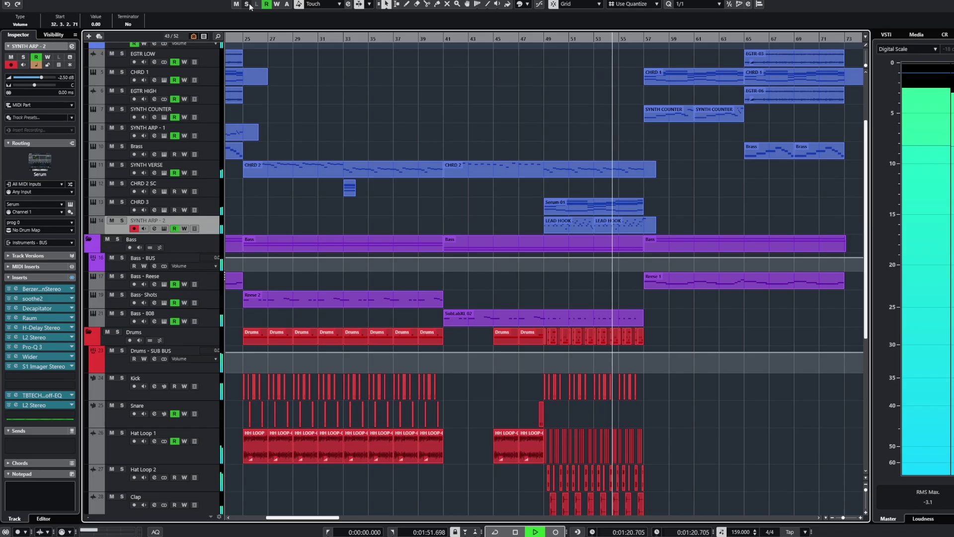
key("g")
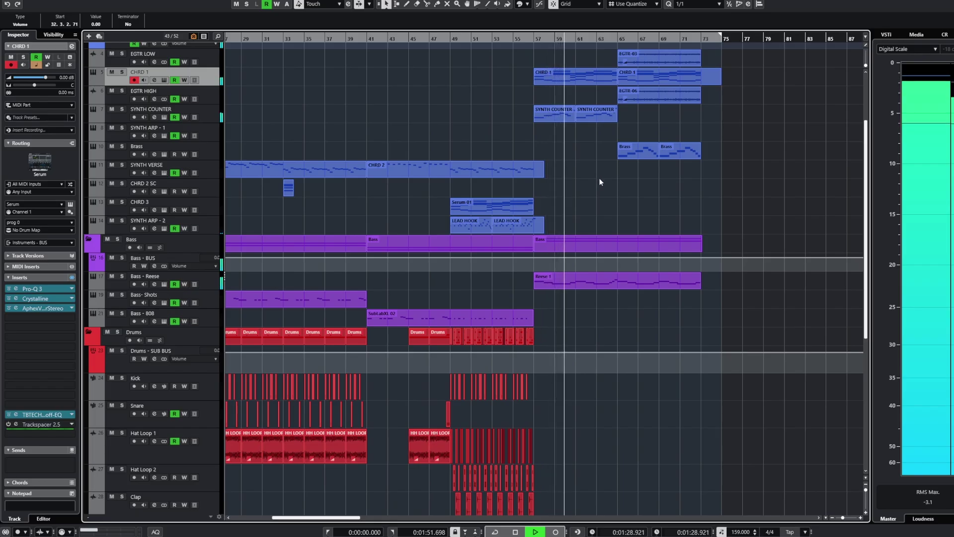
key("g")
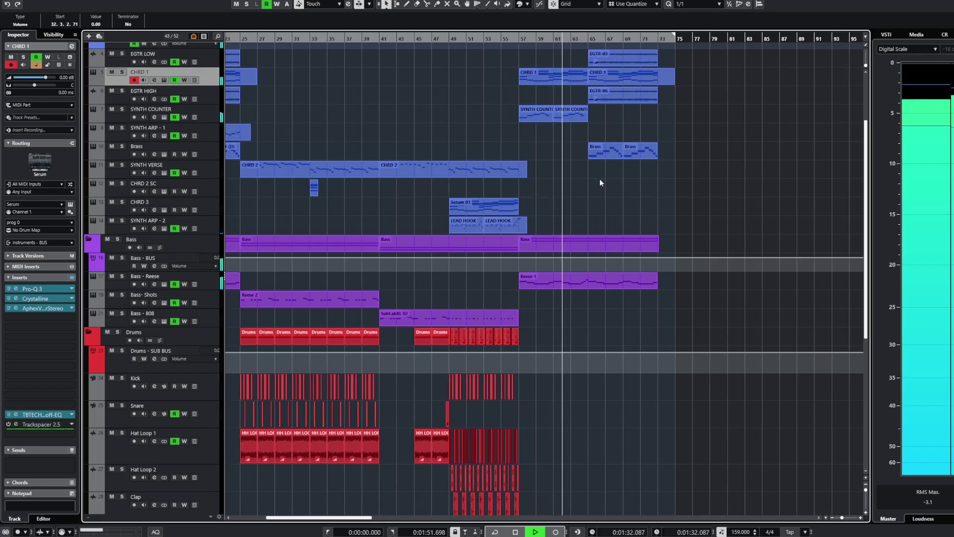